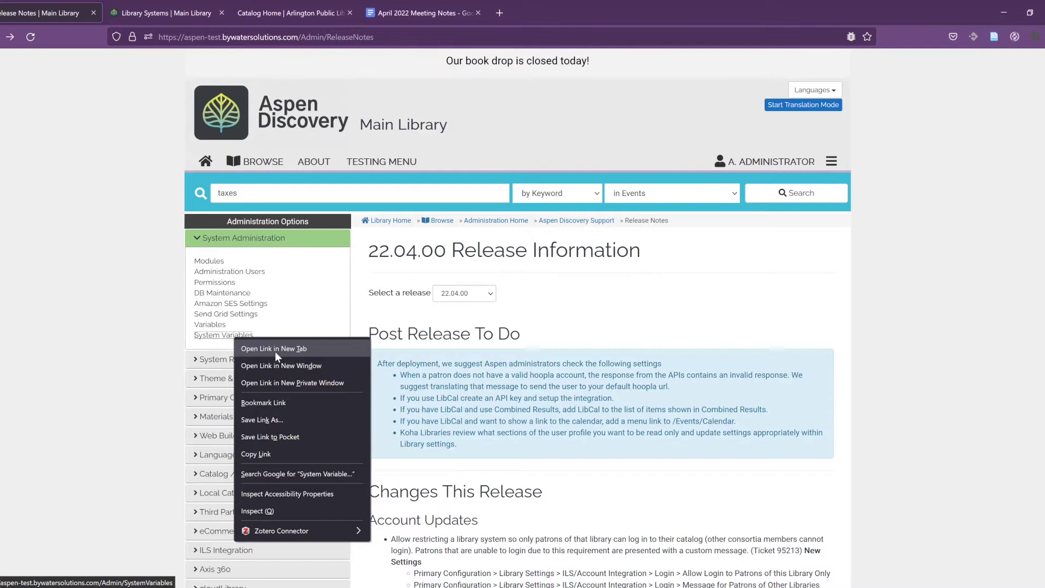
Open the System Variables page in a separate tab and bring up its record for editing.
left_click(275, 351)
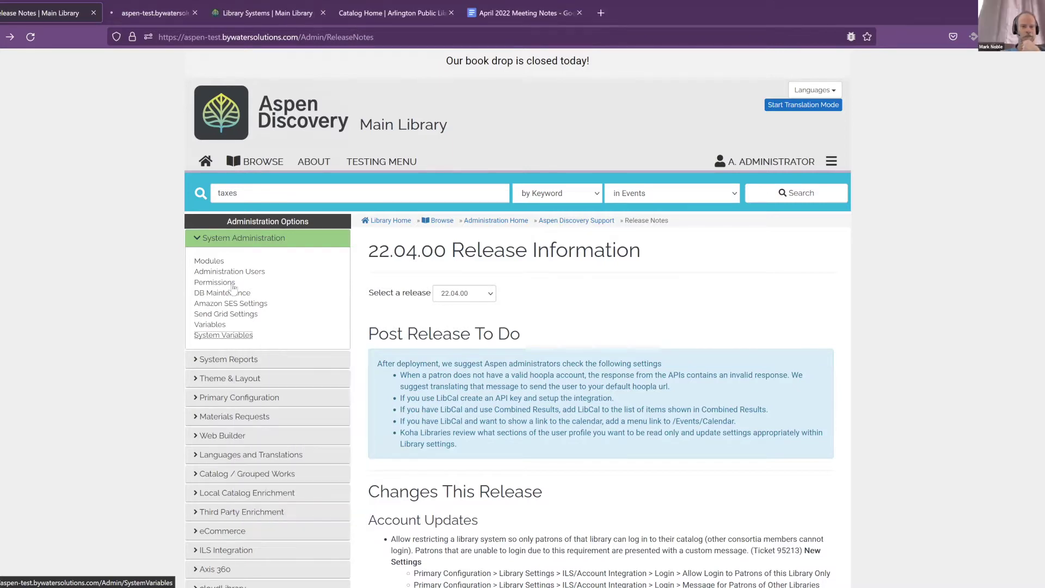
left_click(158, 14)
left_click(374, 343)
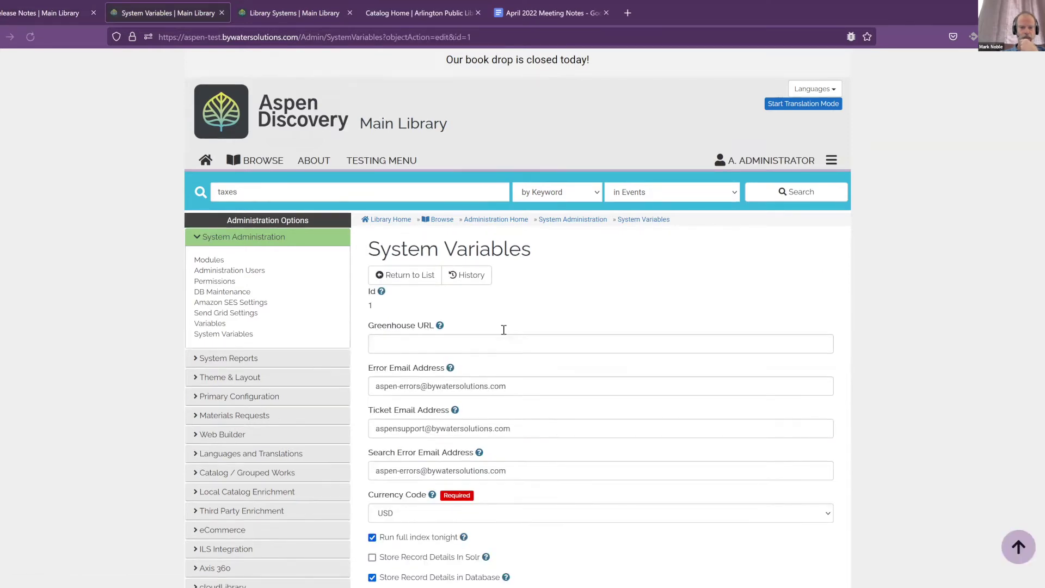
Review the available Catalog Online/Offline modes and the Offline Message text in System Variables without changing them.
scroll(503, 329, "down", 15)
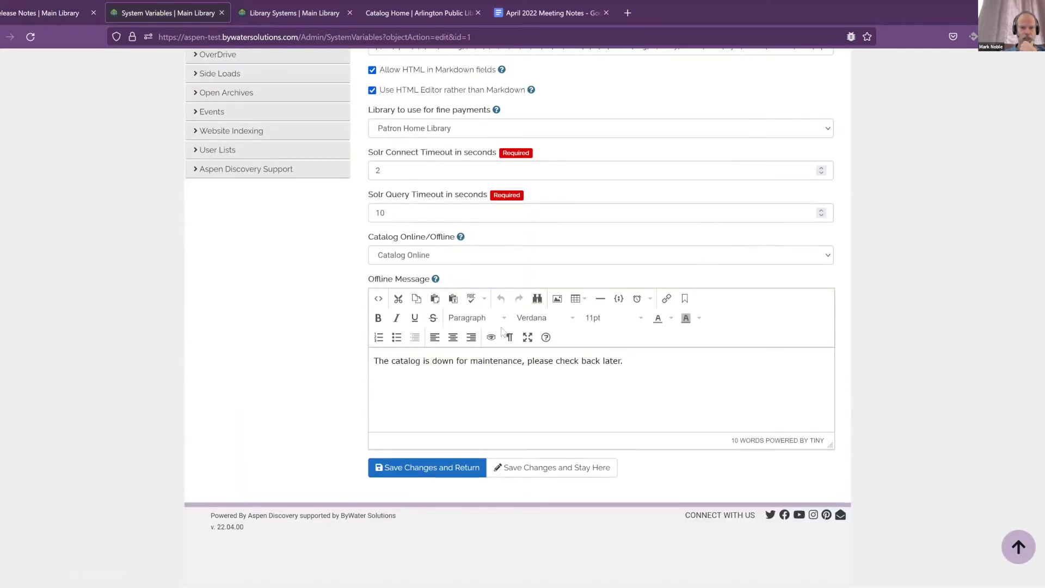
scroll(501, 329, "up", 1)
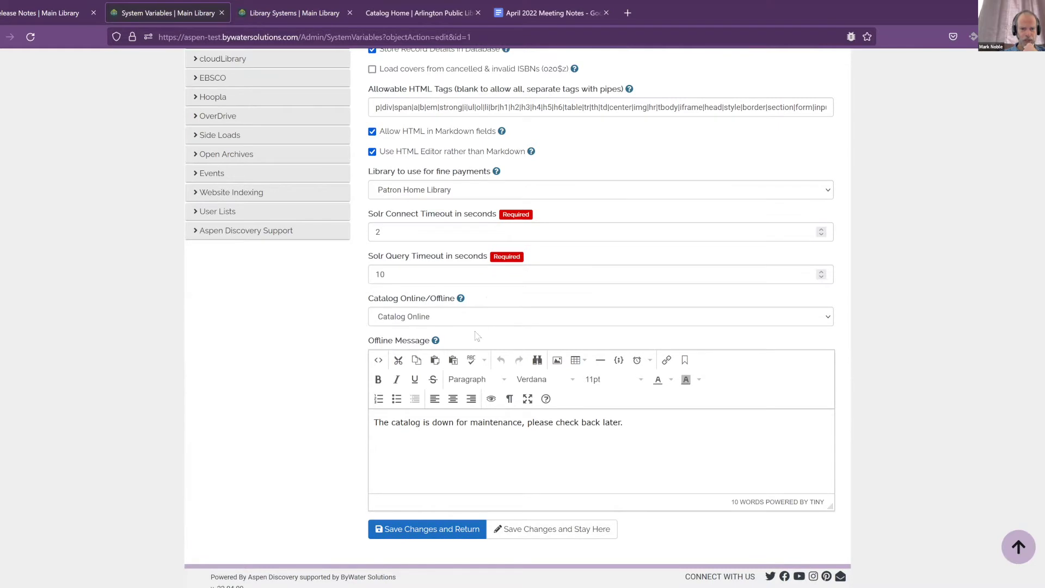
left_click(433, 322)
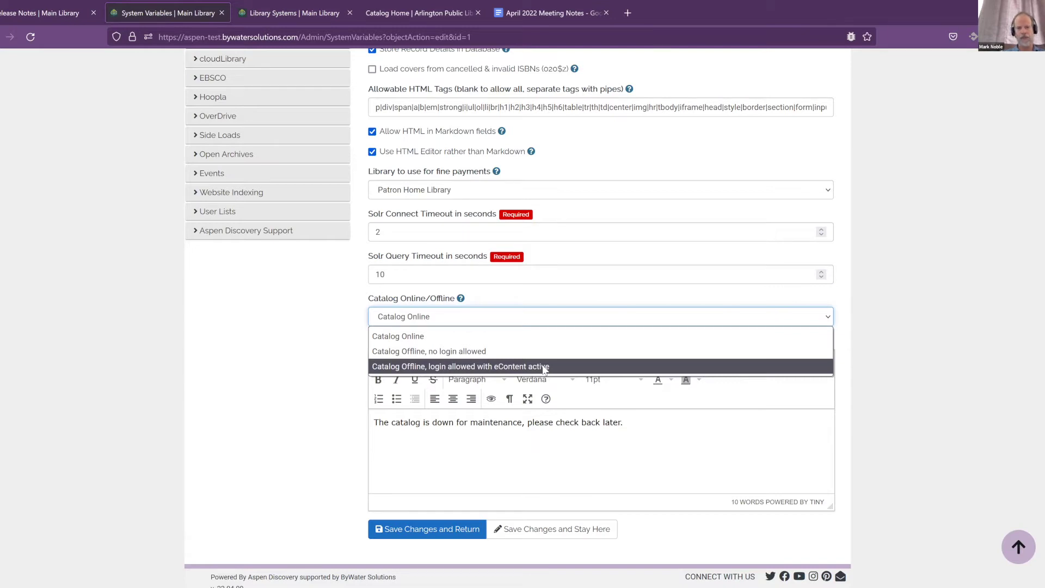
left_click(581, 430)
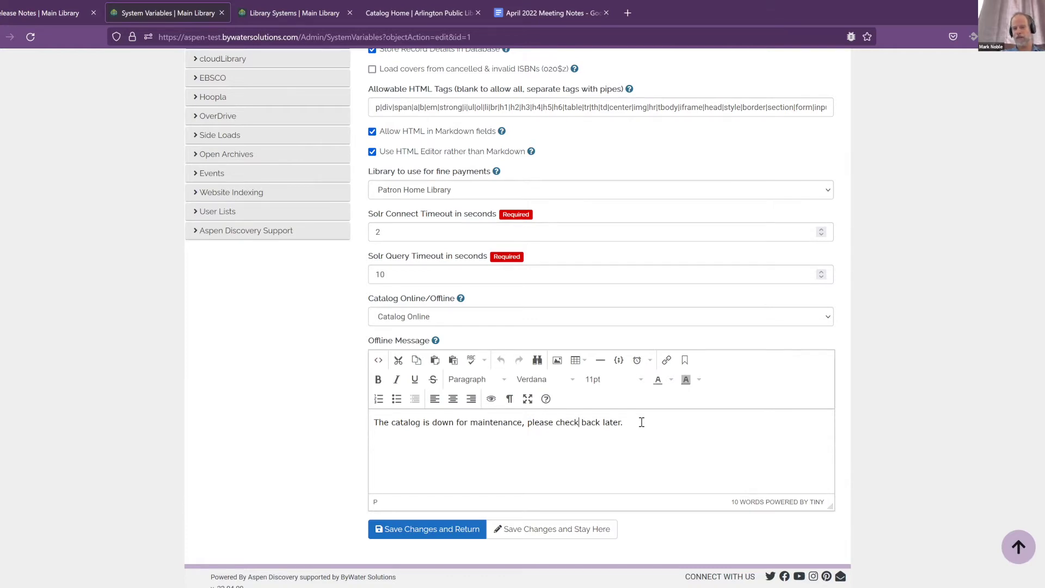
Return to the 22.04.00 release notes and read from Post Release To Do through the Hoopla Updates section.
left_click(50, 19)
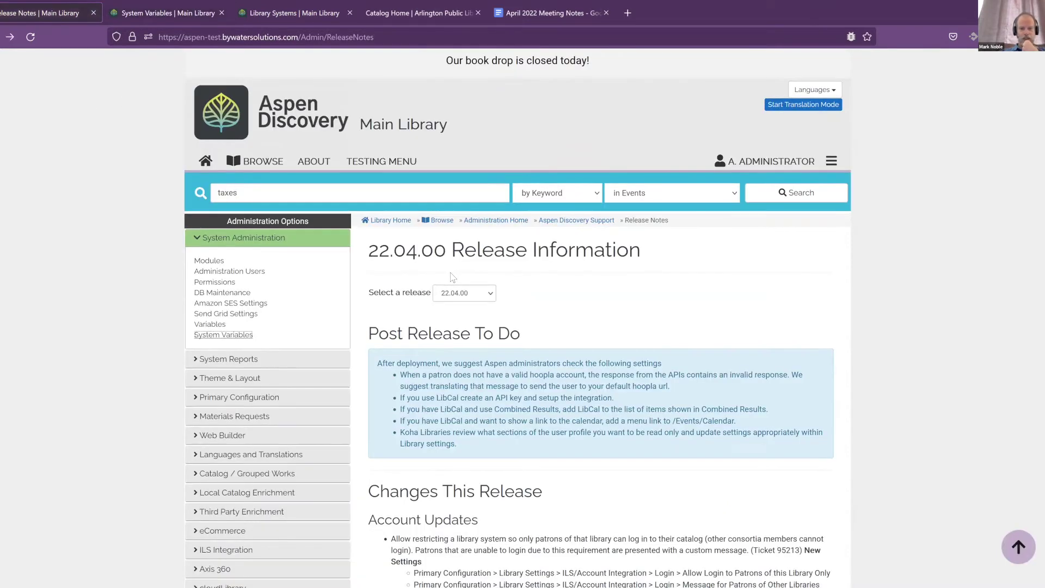
scroll(451, 272, "down", 3)
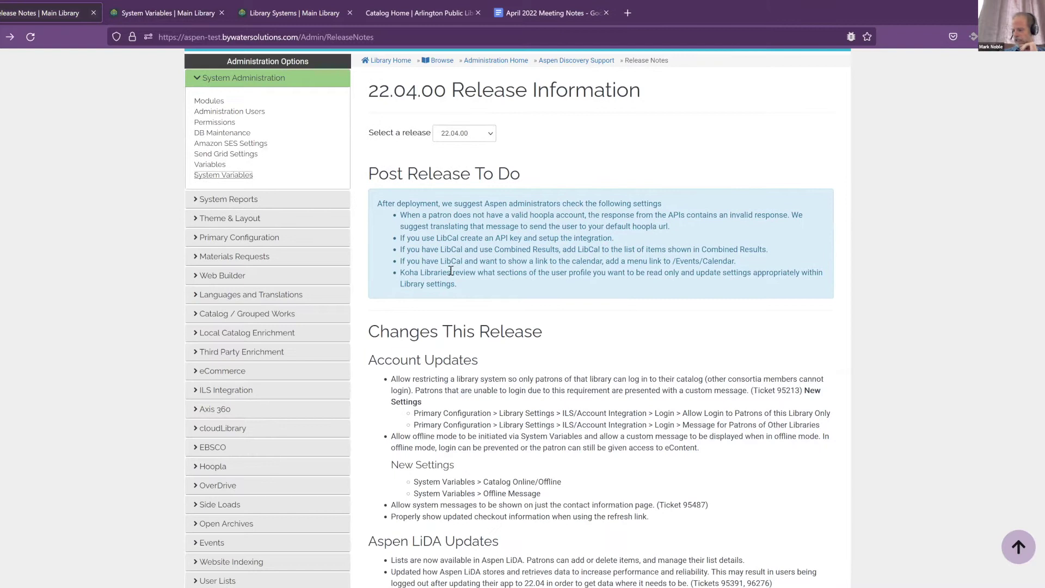
scroll(451, 270, "down", 3)
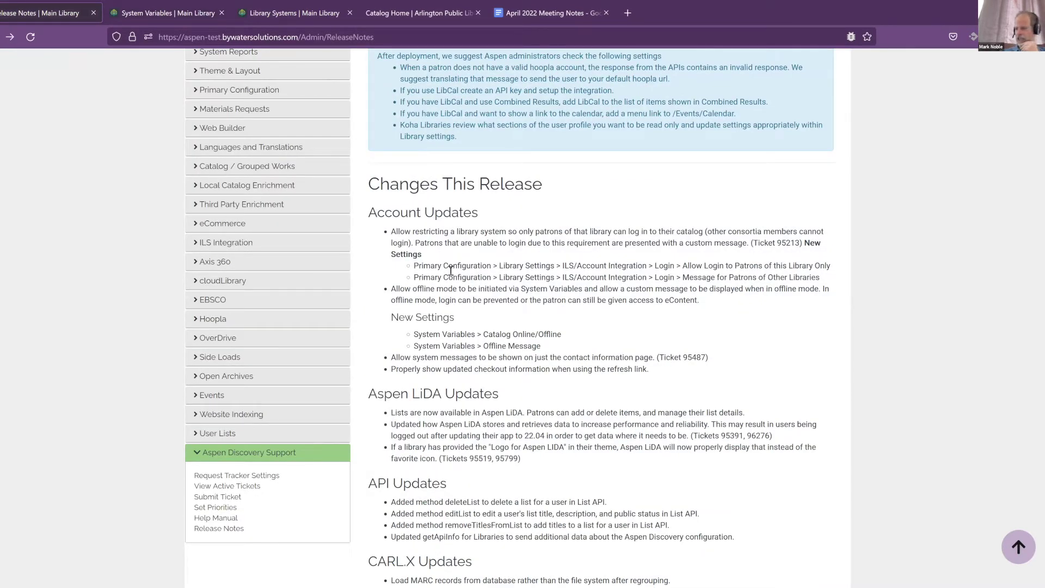
scroll(590, 395, "down", 1)
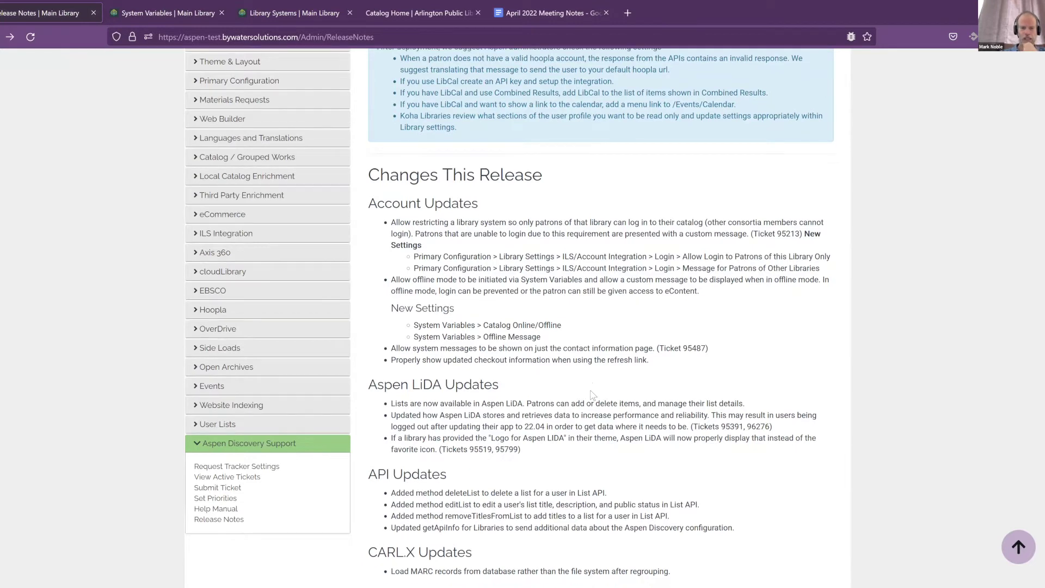
scroll(572, 385, "down", 3)
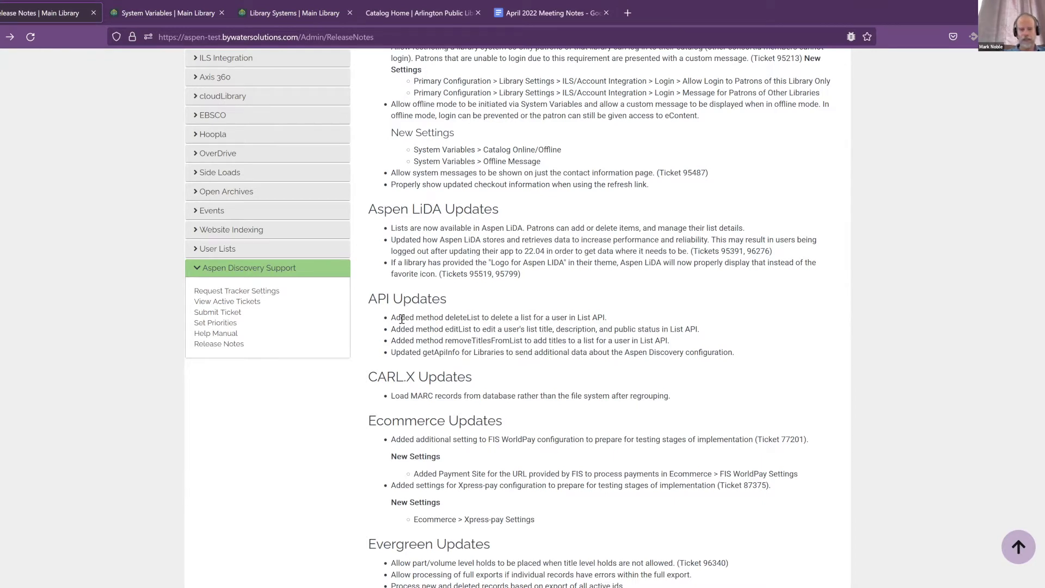
scroll(505, 427, "down", 3)
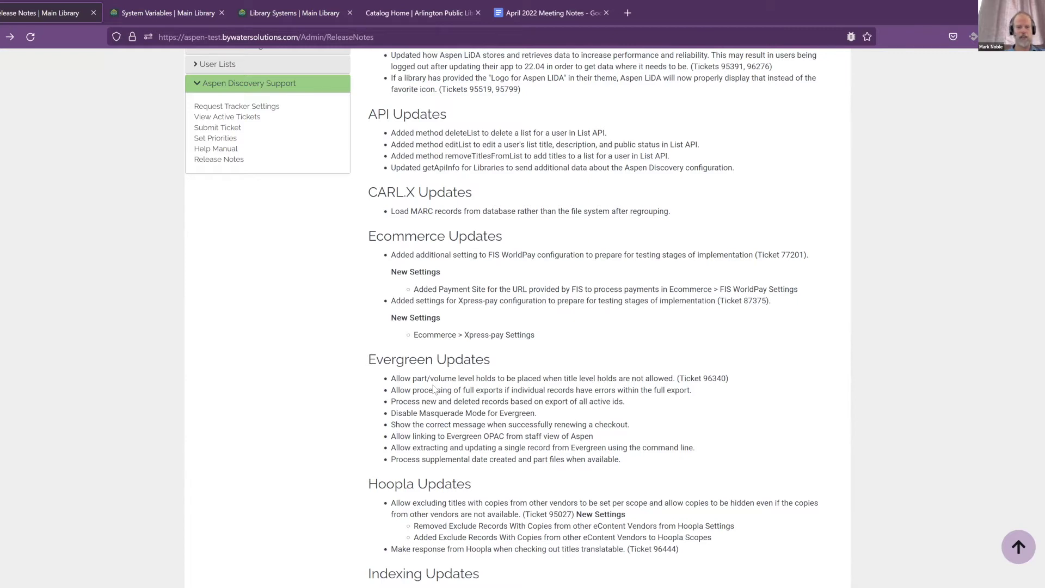
scroll(526, 374, "down", 2)
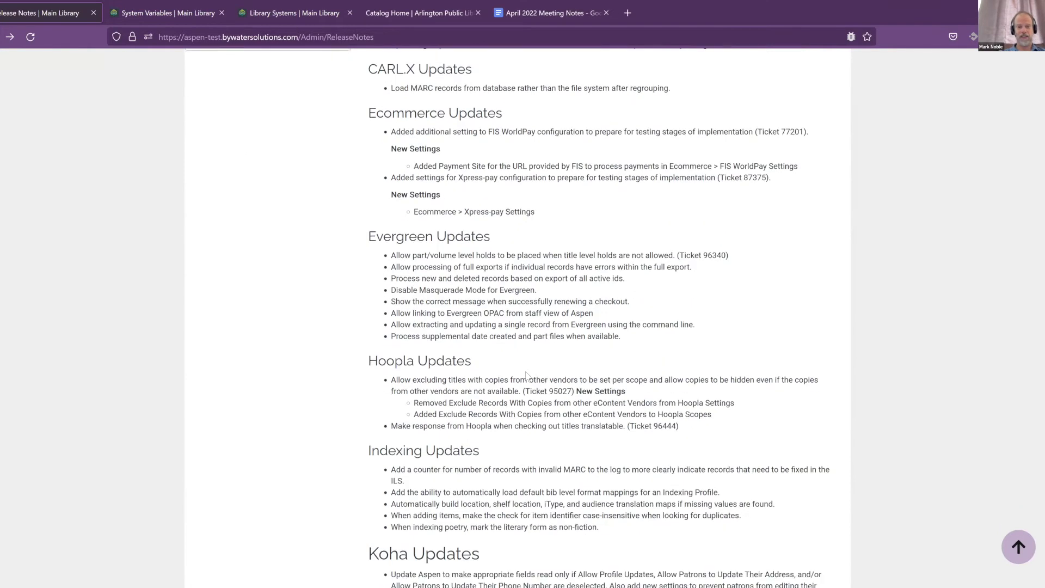
scroll(526, 375, "down", 1)
scroll(528, 376, "down", 1)
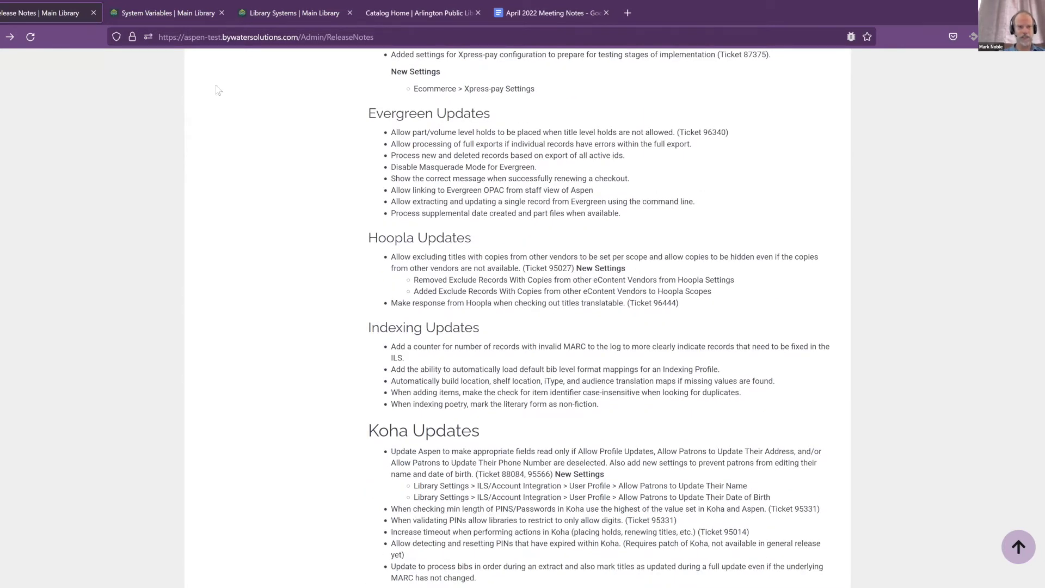
Switch from System Variables to the Hoopla Settings and open the existing Hoopla configuration for editing.
left_click(180, 13)
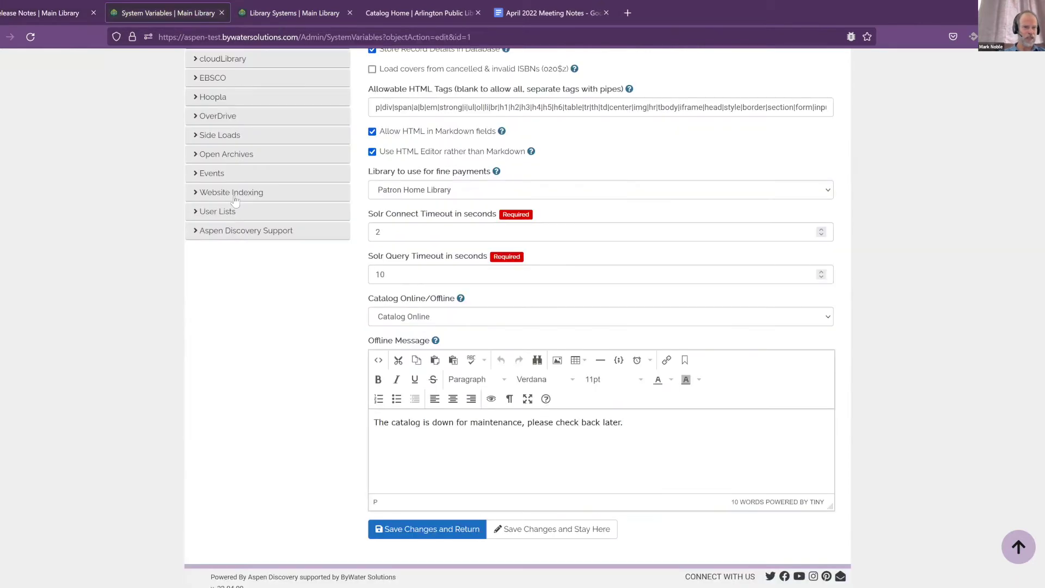
scroll(218, 175, "up", 1)
left_click(217, 159)
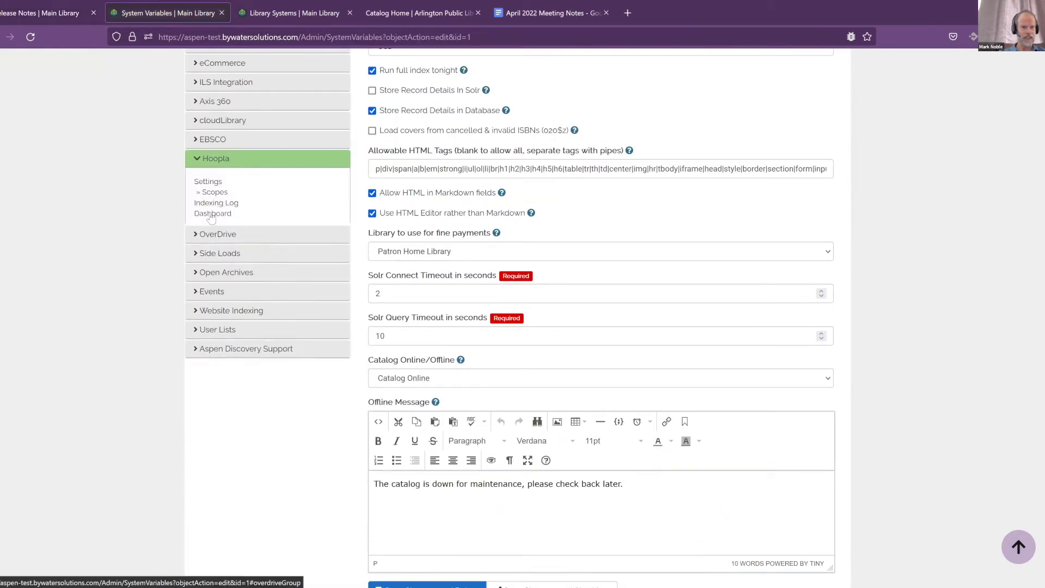
left_click(208, 182)
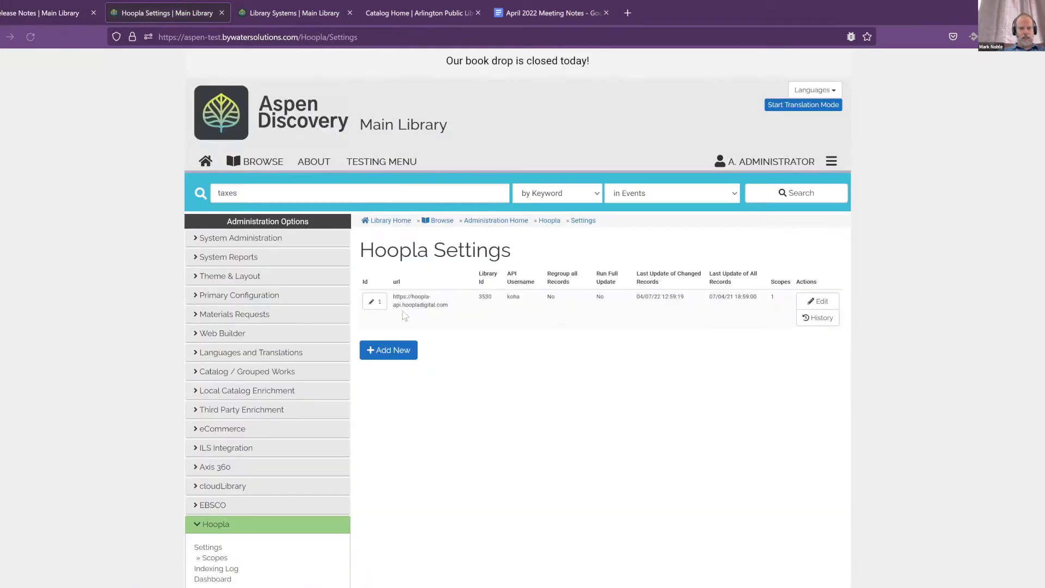
left_click(455, 302)
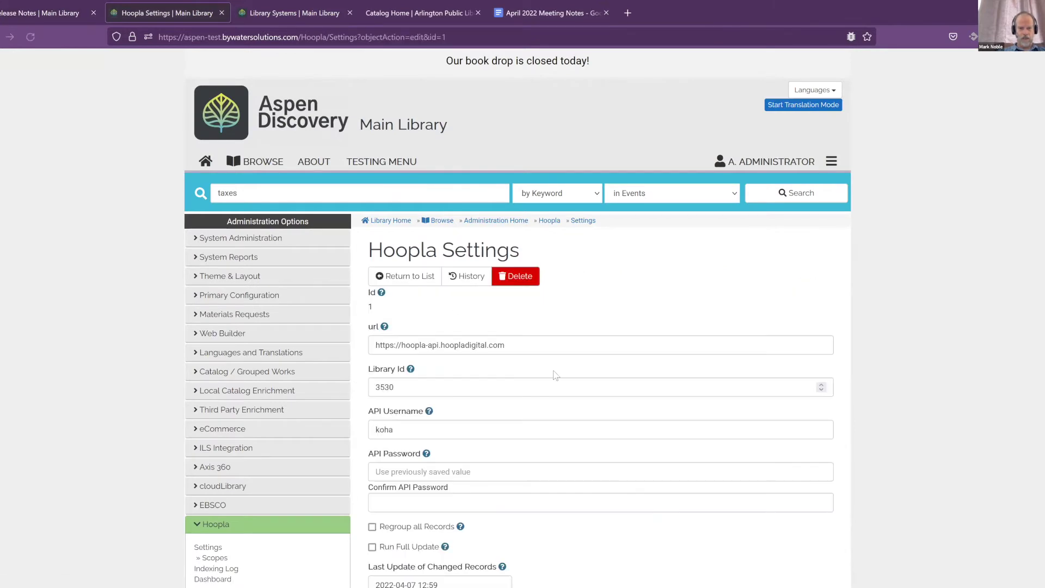
Review the options for excluding records with copies from other eContent vendors in the All Records Hoopla scope, leaving the choice unchanged.
scroll(554, 370, "down", 5)
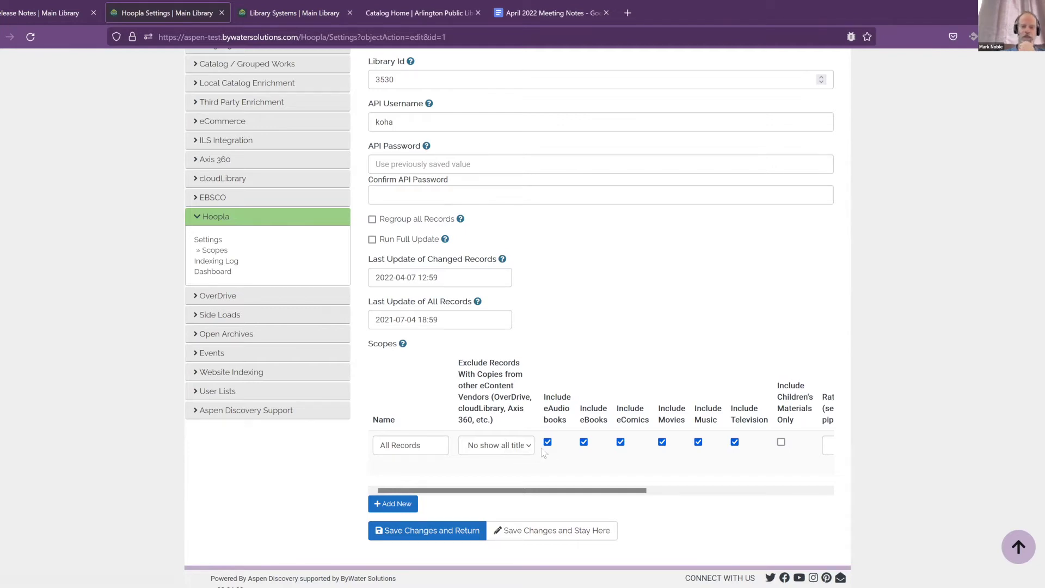
left_click(512, 448)
key("Down")
key("Down")
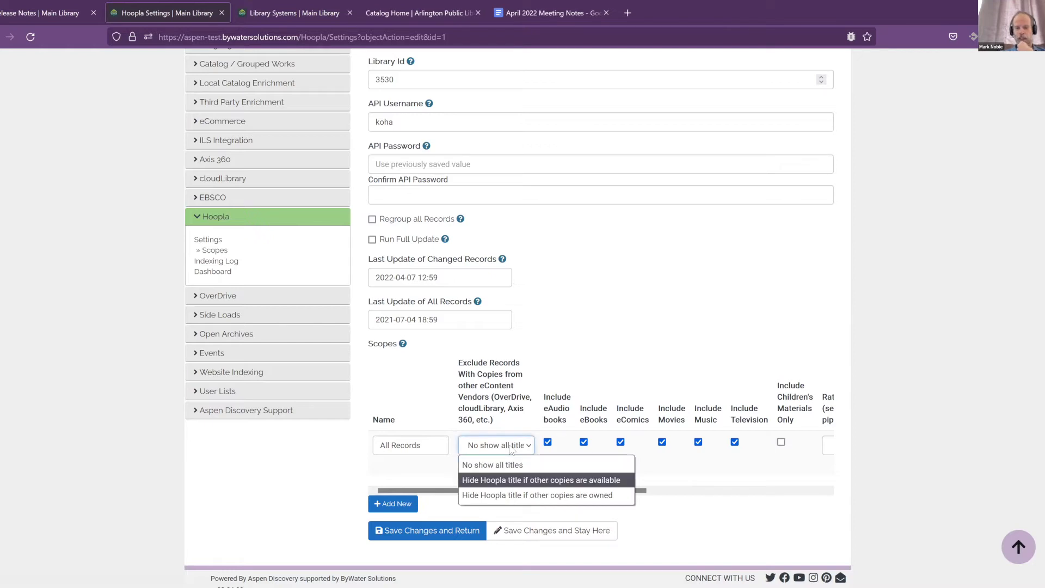
key("Up")
key("Down")
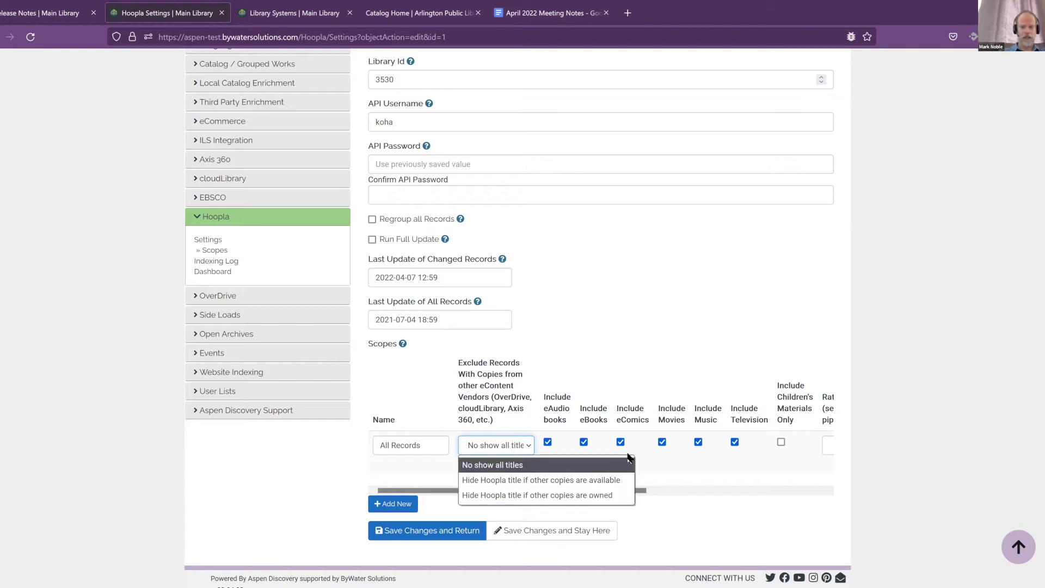
left_click(644, 458)
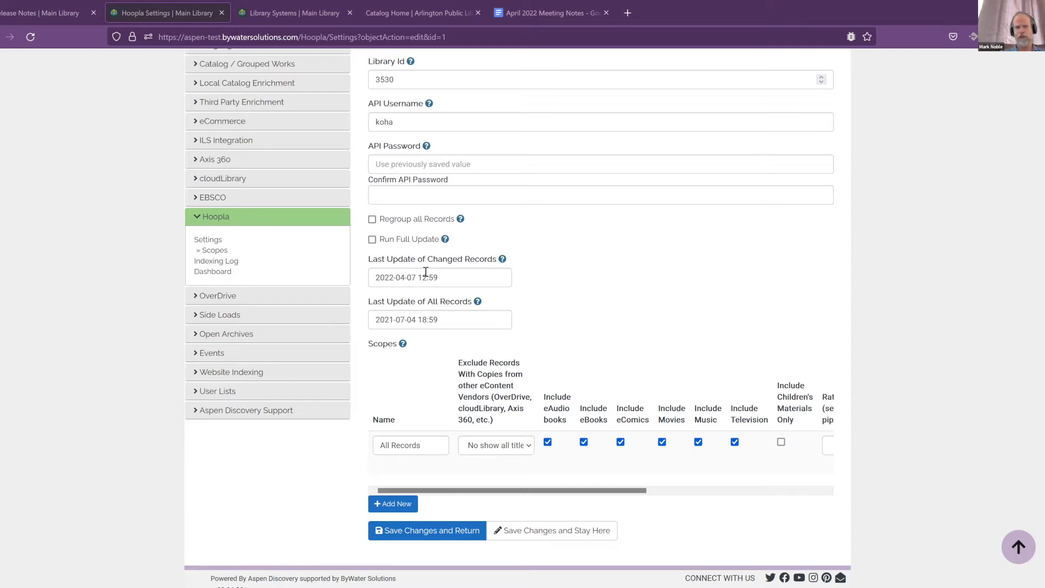
Return to the release notes and read from Indexing Updates through Other Updates, including the Koha, LibCal and Materials Request sections.
left_click(19, 13)
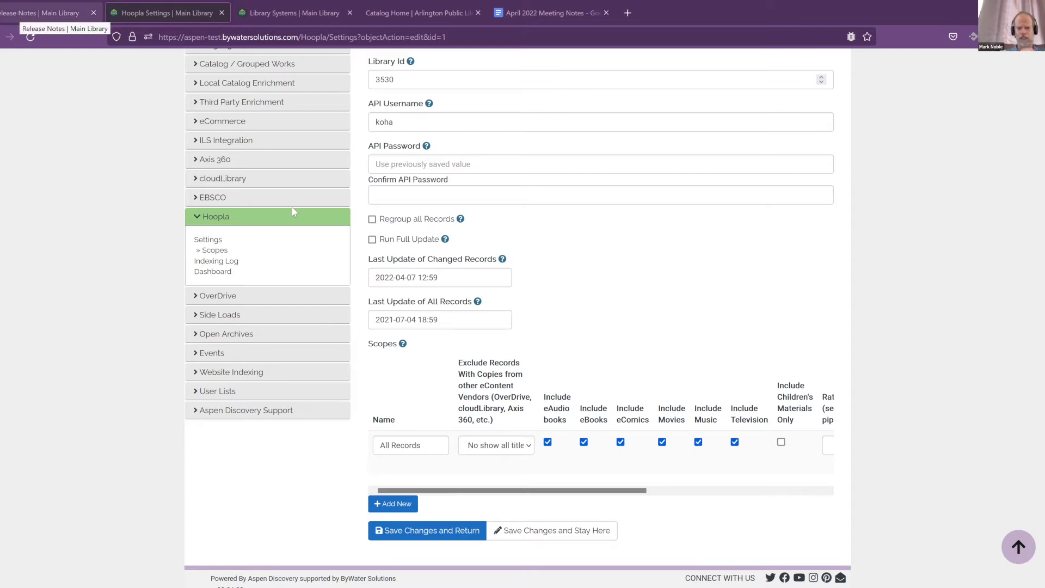
scroll(575, 331, "down", 3)
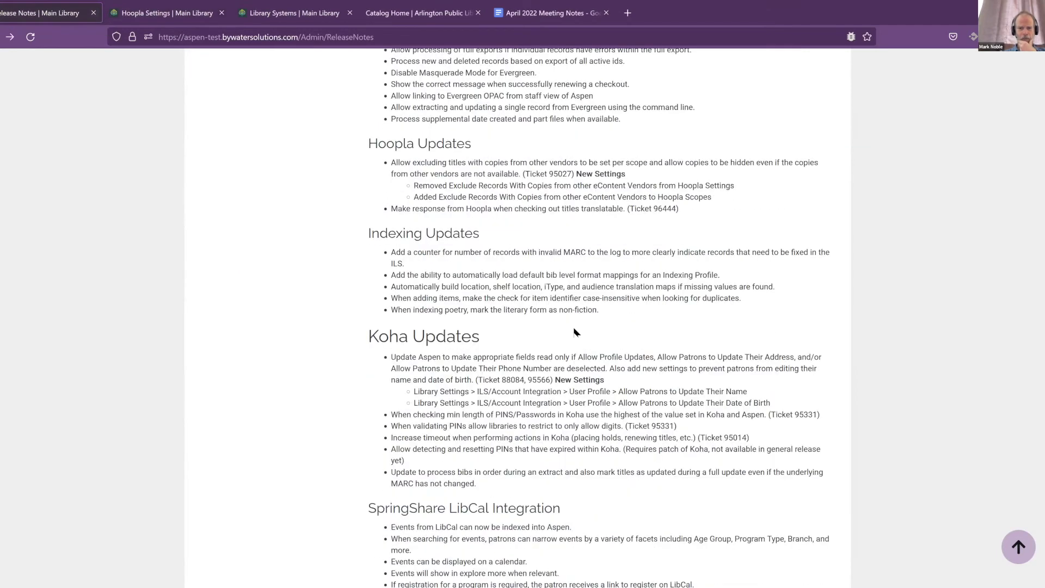
scroll(521, 335, "down", 3)
scroll(502, 315, "down", 1)
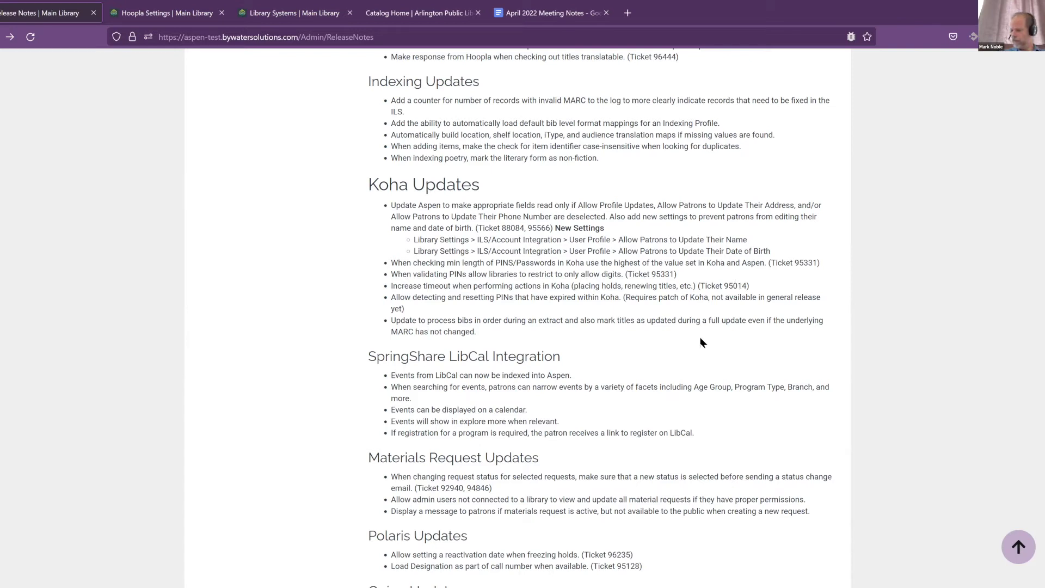
scroll(637, 339, "down", 2)
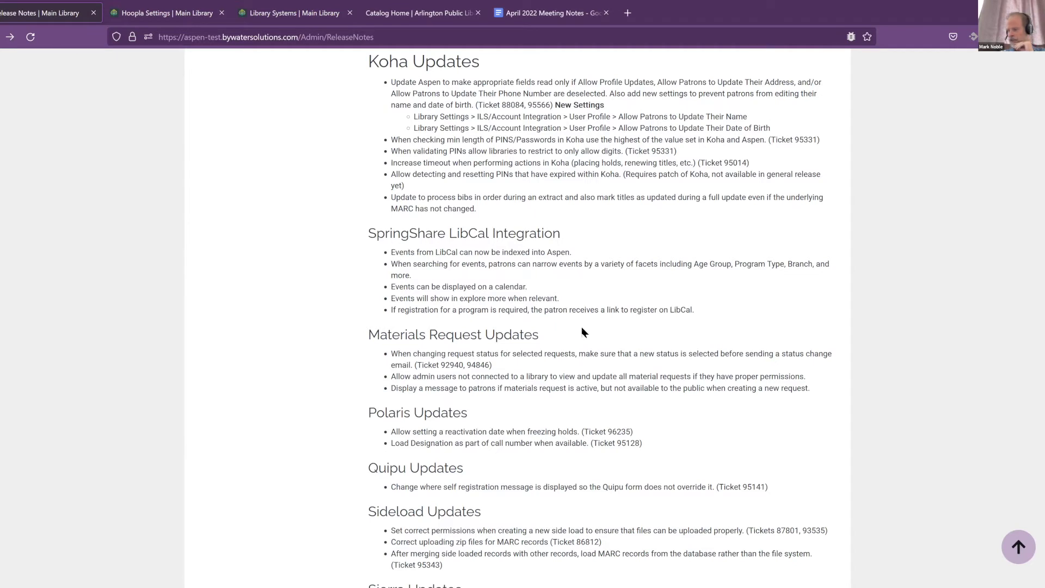
scroll(581, 328, "down", 1)
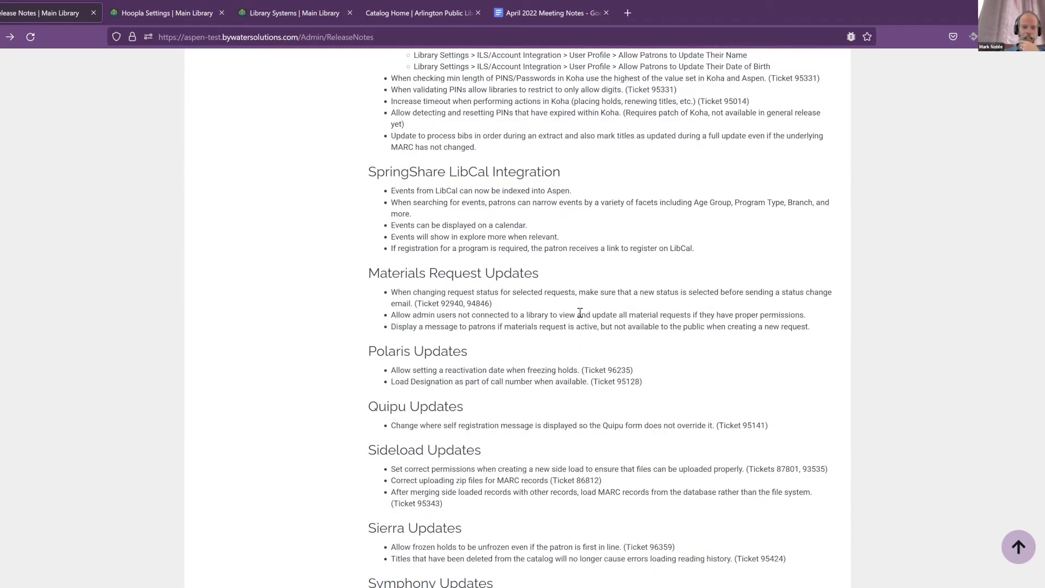
scroll(557, 367, "down", 2)
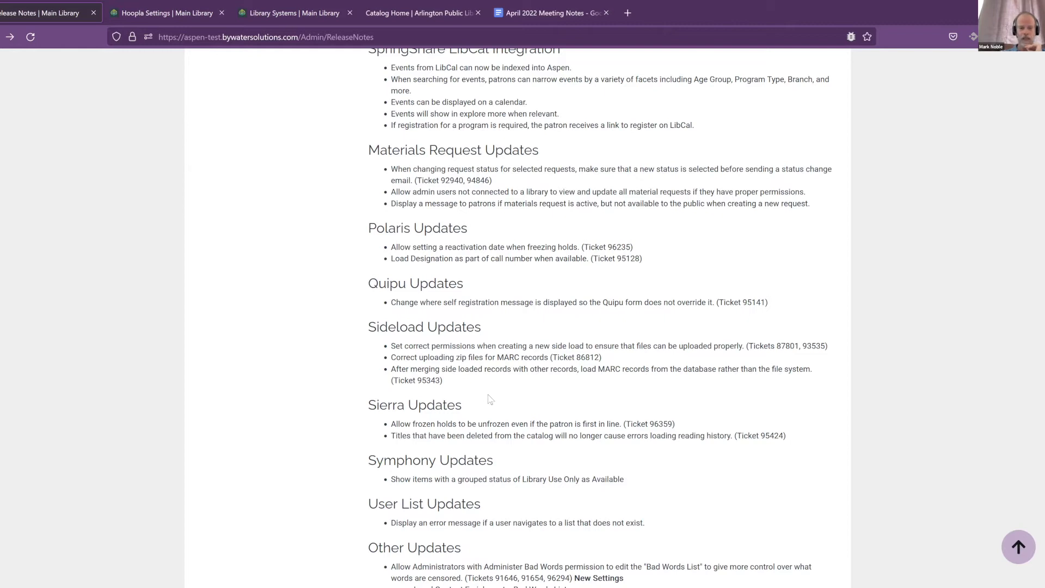
scroll(491, 353, "down", 1)
scroll(491, 354, "down", 4)
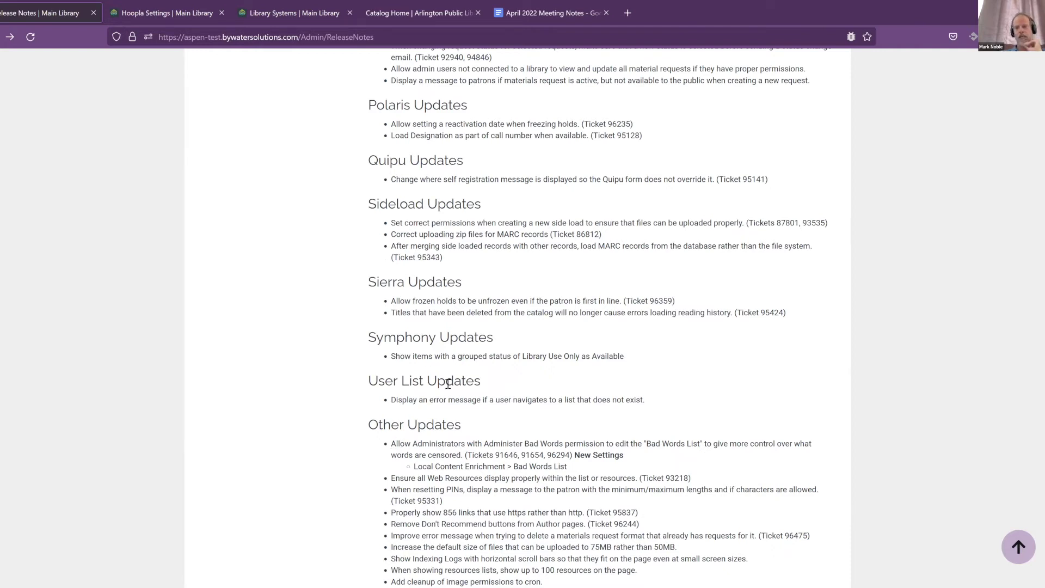
scroll(448, 383, "up", 5)
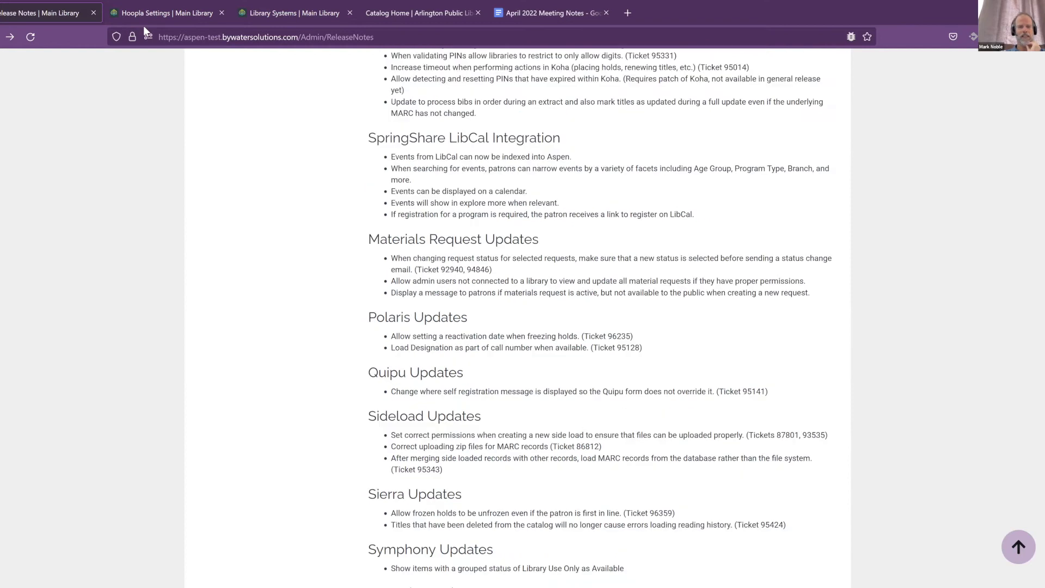
Switch back to the Hoopla Settings page and open the Bad Words List from the Local Catalog Enrichment options.
left_click(130, 15)
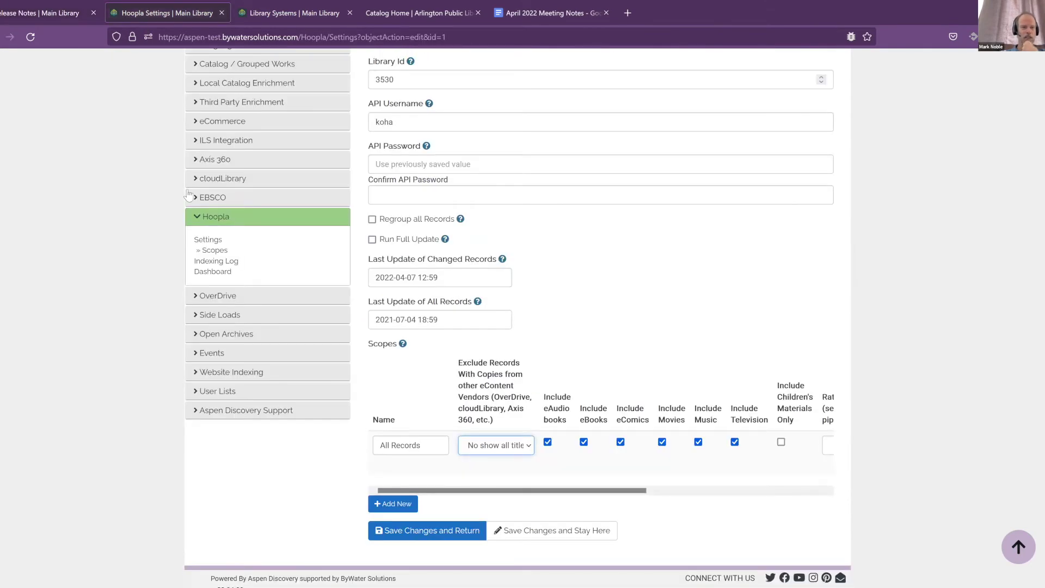
scroll(229, 208, "up", 2)
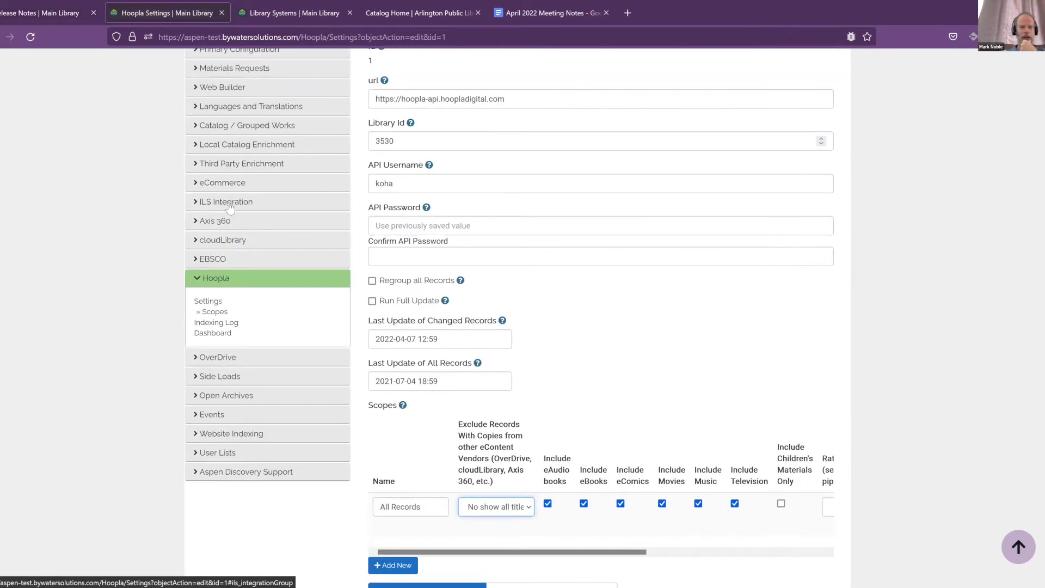
left_click(247, 166)
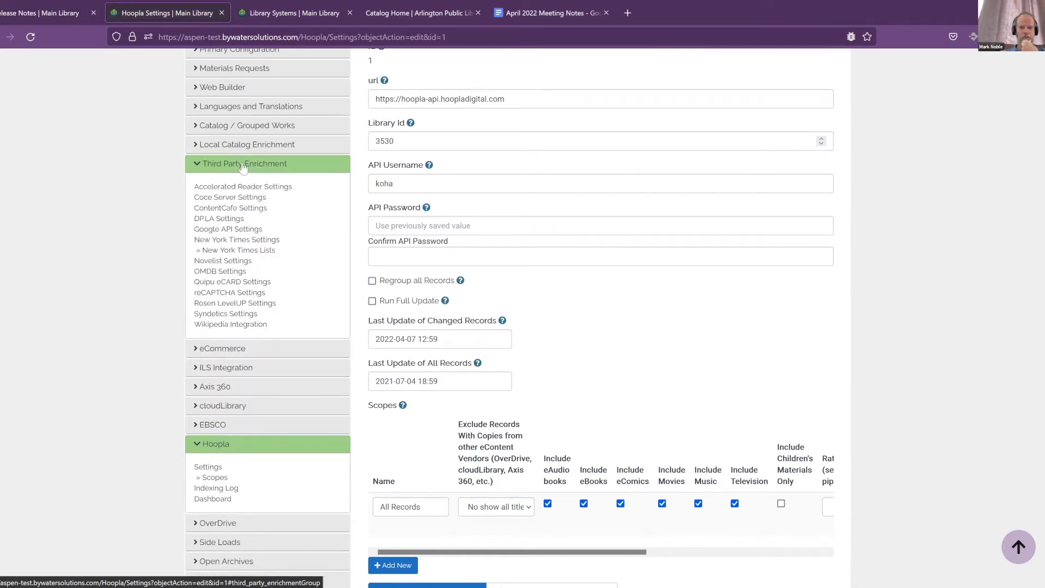
left_click(250, 144)
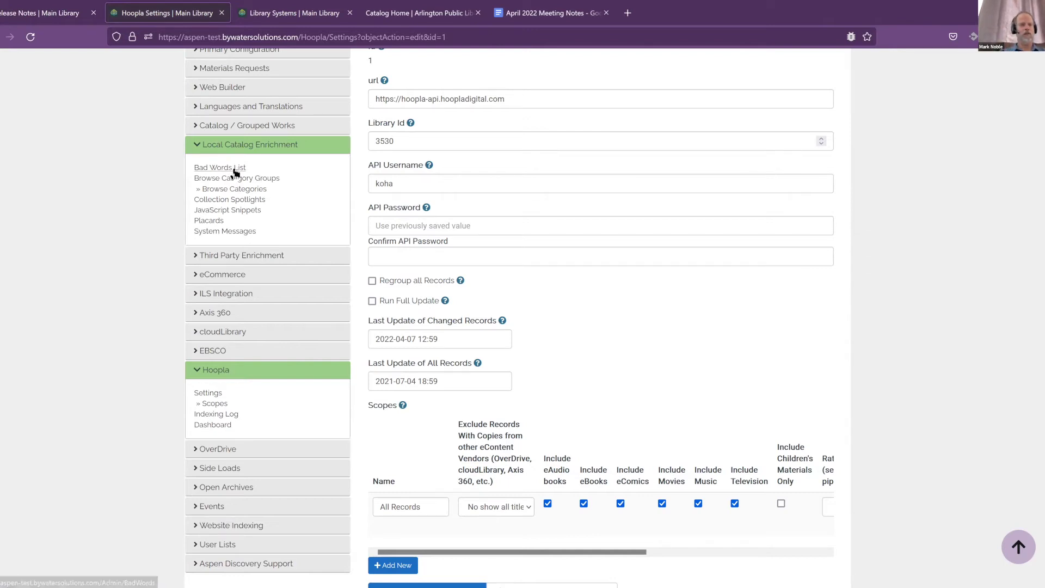
left_click(235, 170)
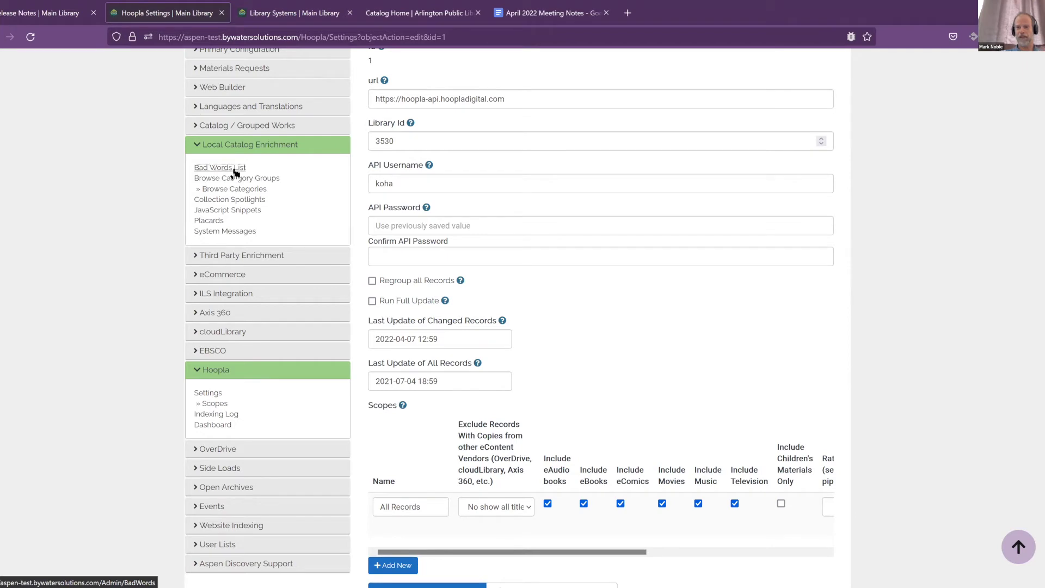
Open the Bad Words List, view the entry for the word "aeolus" with its Delete option, and return to the list.
left_click(235, 170)
scroll(599, 283, "down", 3)
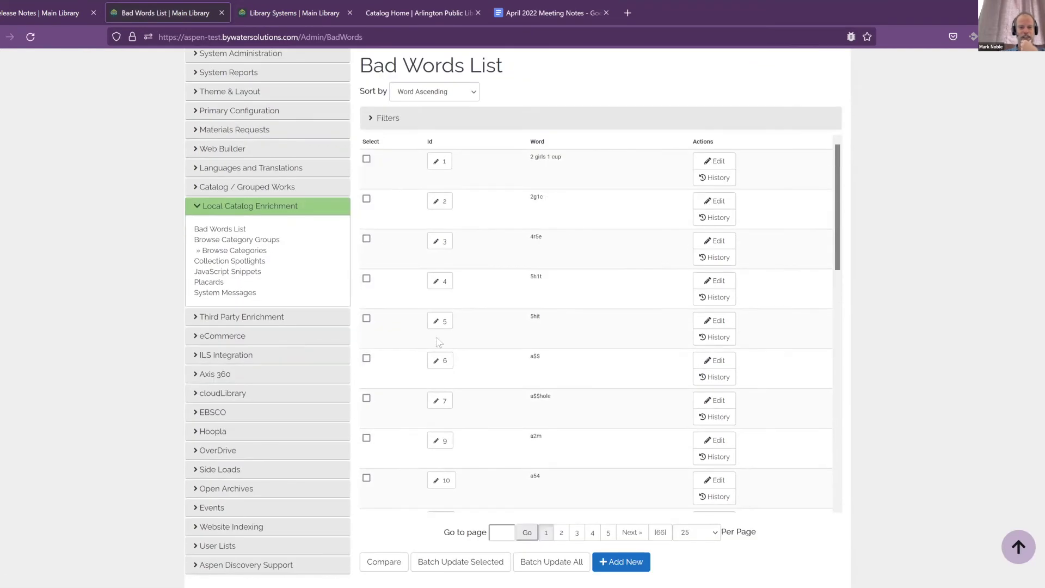
scroll(577, 343, "down", 3)
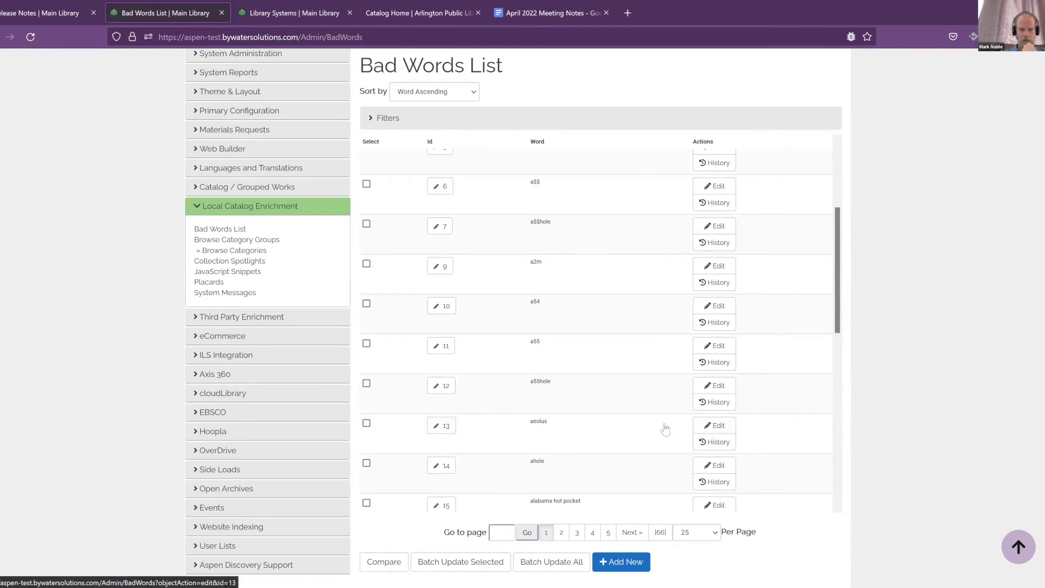
left_click(715, 429)
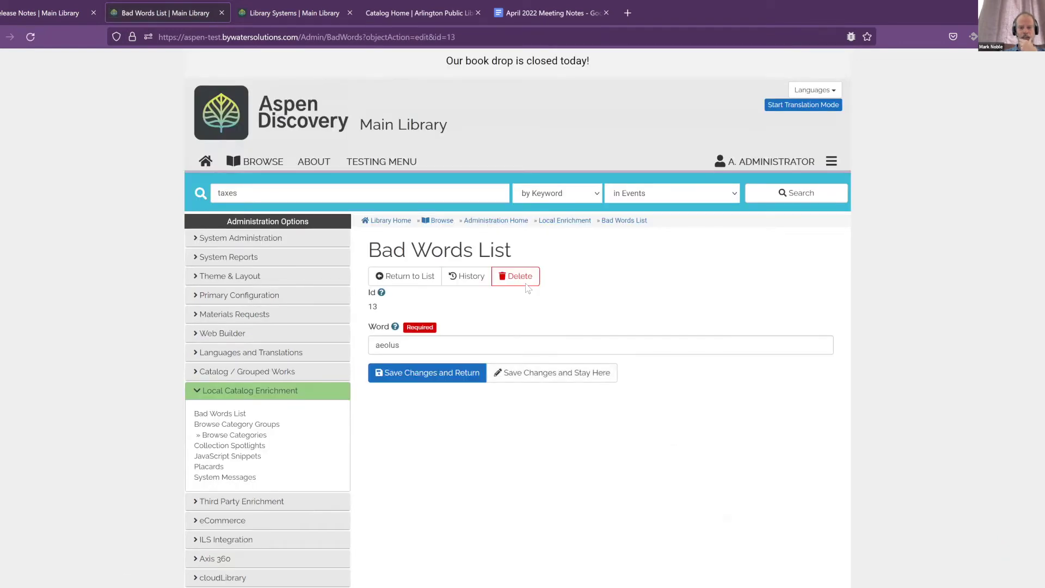
left_click(526, 288)
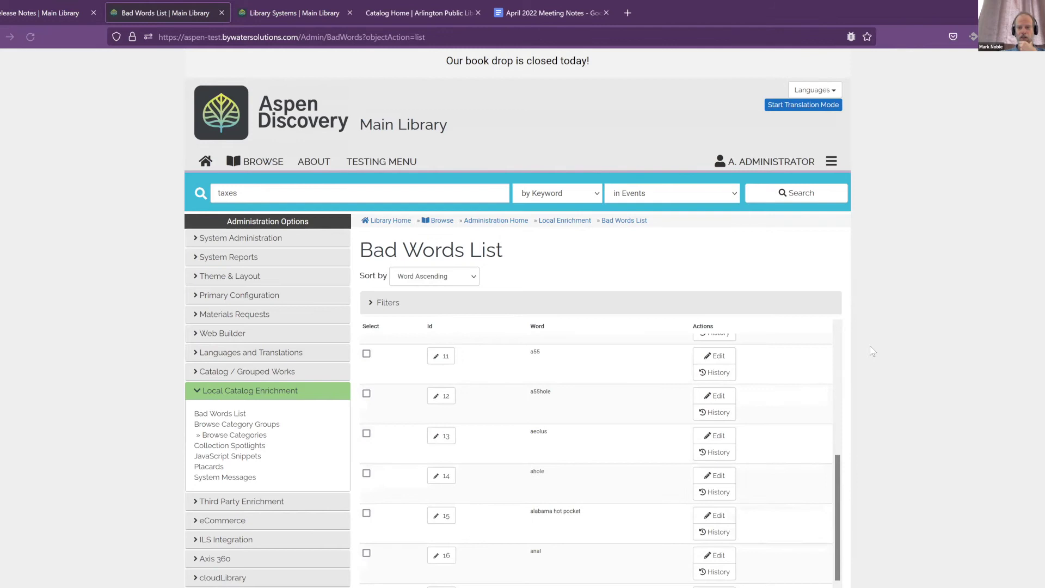
Open the blank form for adding a new bad word and expand the eCommerce administration options.
scroll(876, 354, "down", 5)
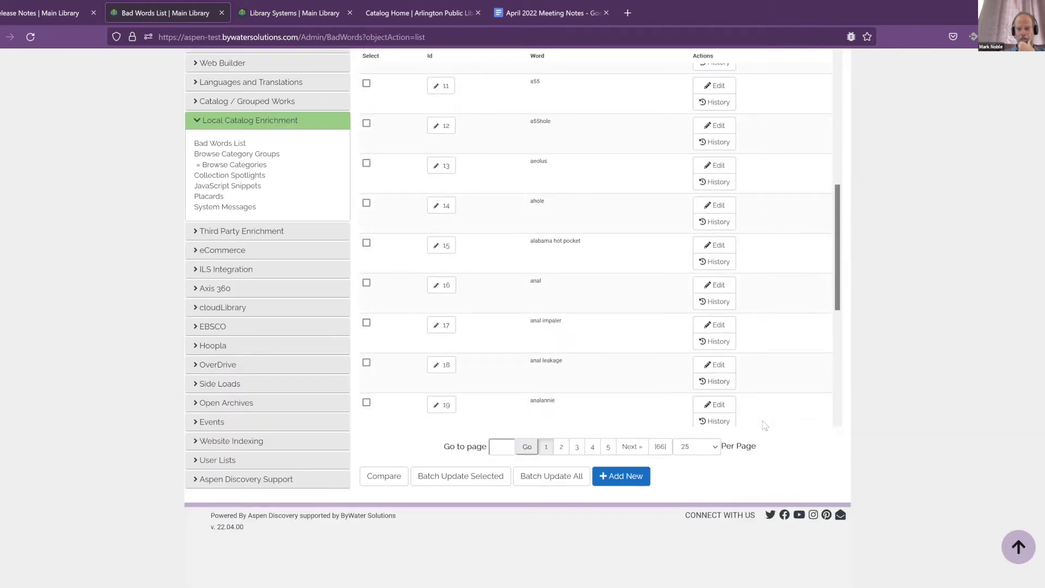
left_click(611, 477)
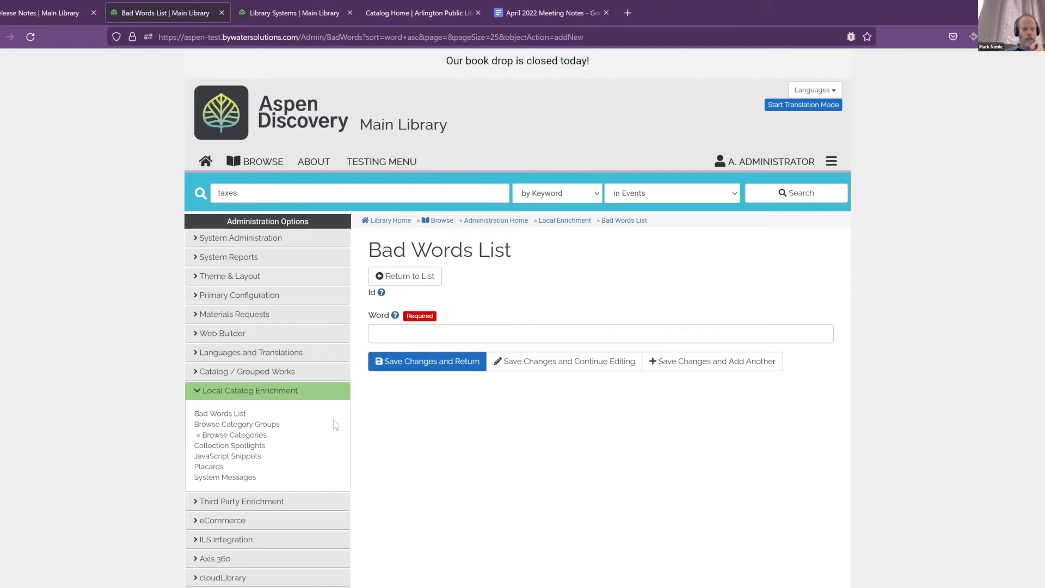
left_click(264, 522)
scroll(274, 501, "down", 2)
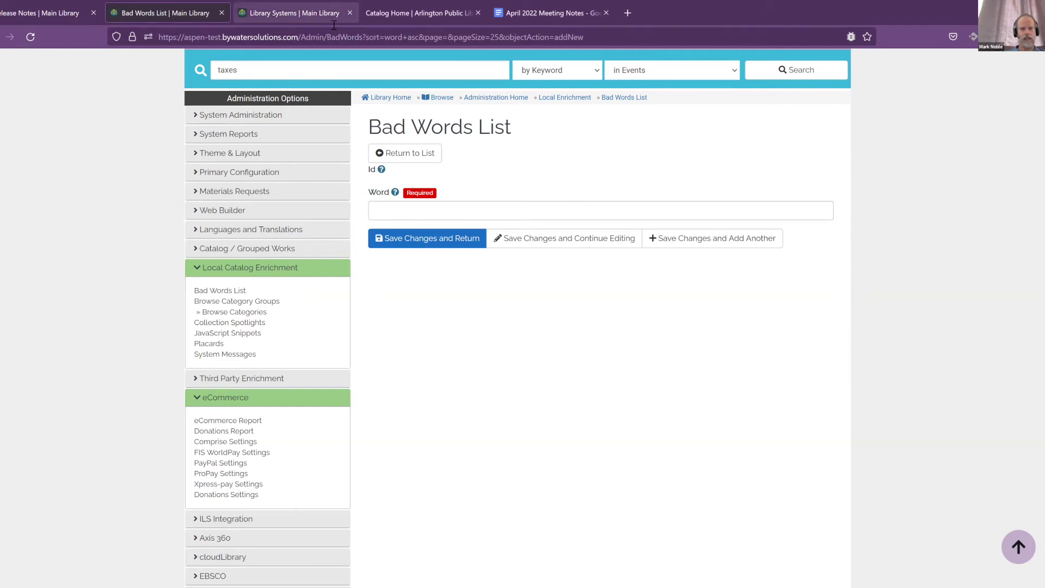
Switch to the Arlington Public Library catalog, search it by keyword for "taxes", and find the Explore More section in the results.
left_click(399, 11)
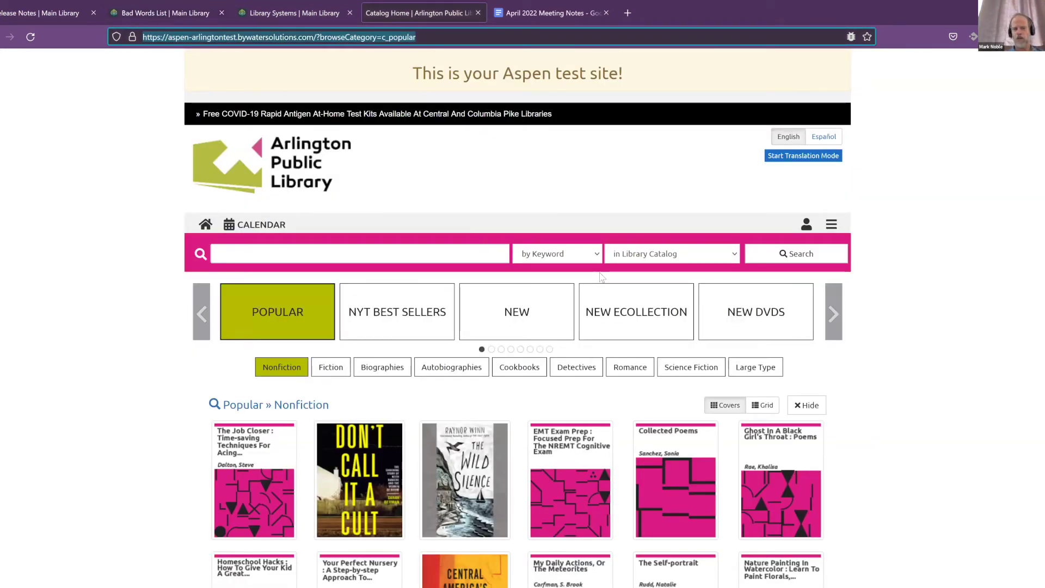
left_click(642, 254)
left_click(643, 256)
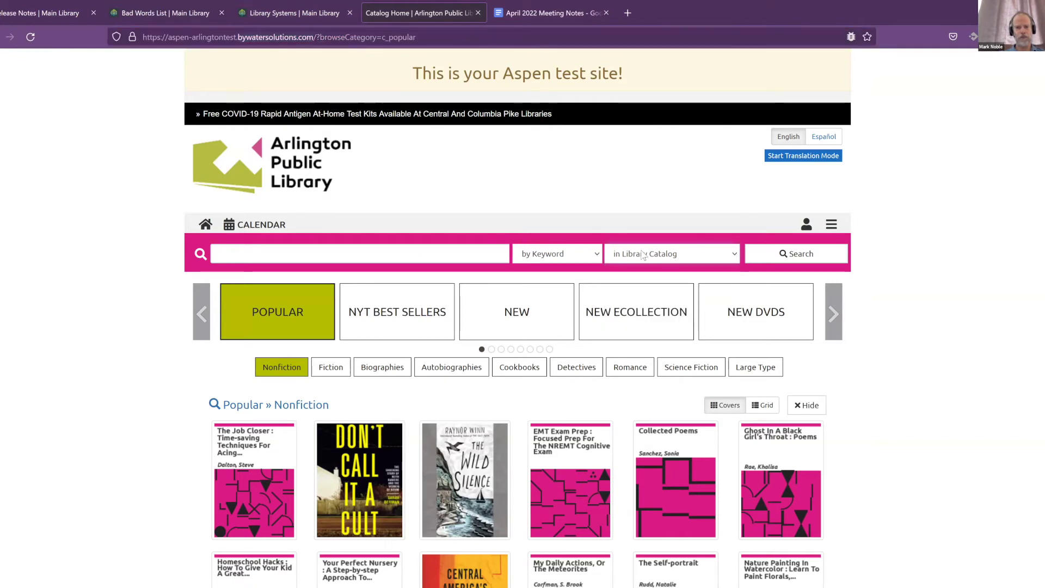
left_click(432, 257)
type("taxes")
key("Return")
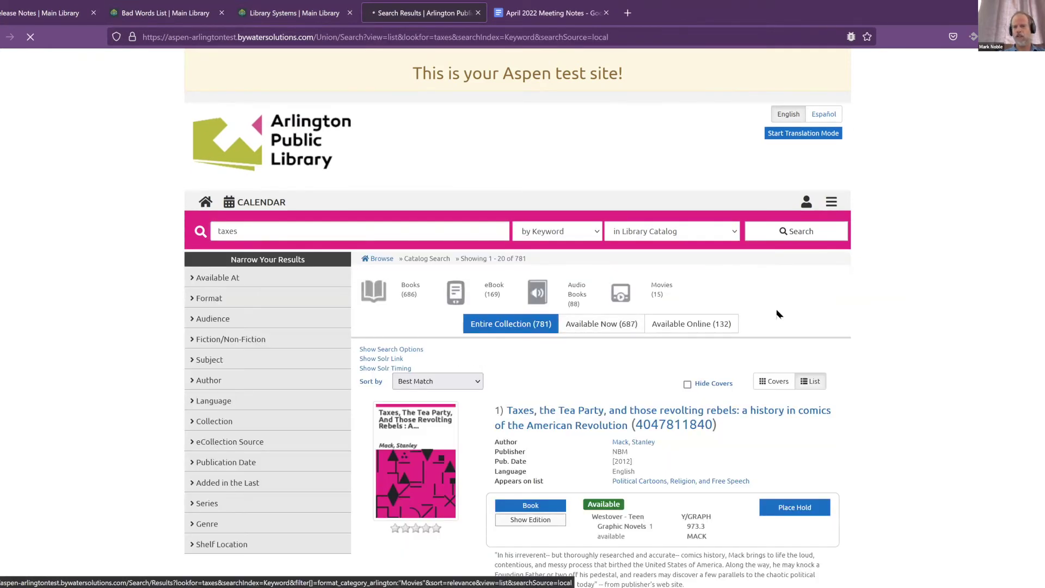
scroll(779, 314, "down", 3)
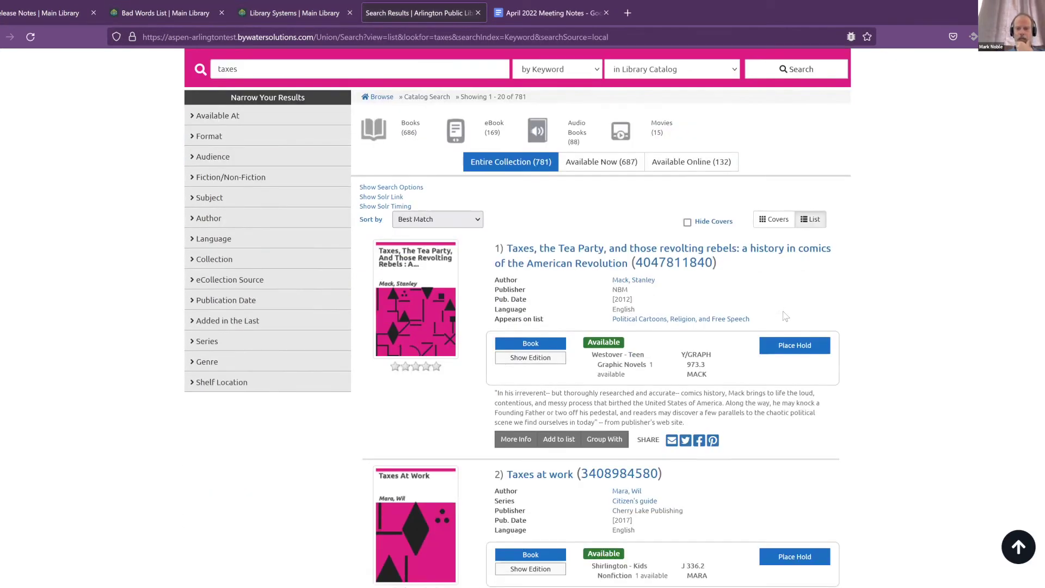
scroll(785, 317, "down", 6)
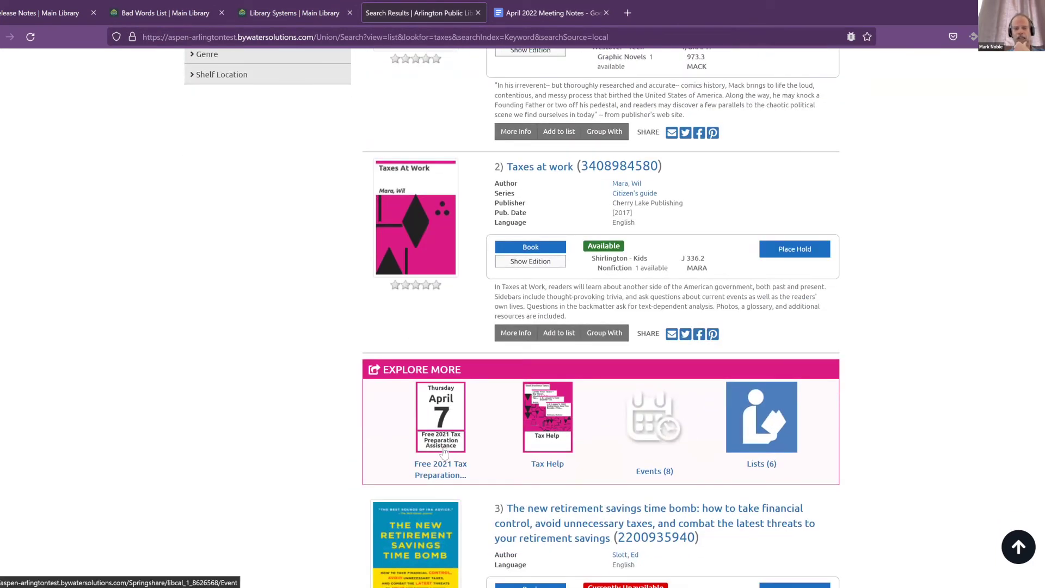
Open the Free 2021 Tax Preparation Assistance event from Explore More, view it on LibCal, and close the LibCal page.
left_click(442, 477)
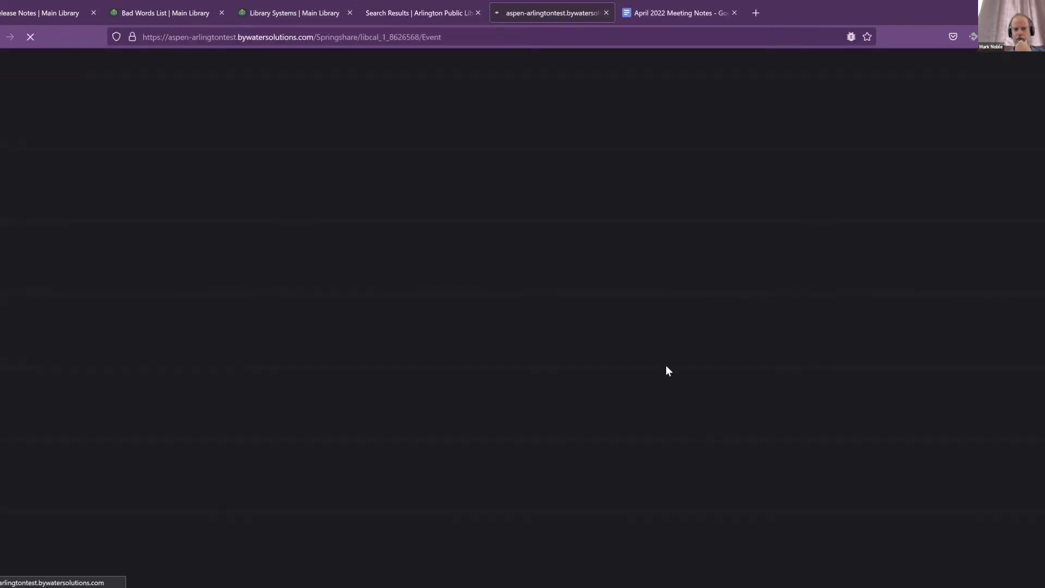
scroll(643, 375, "down", 3)
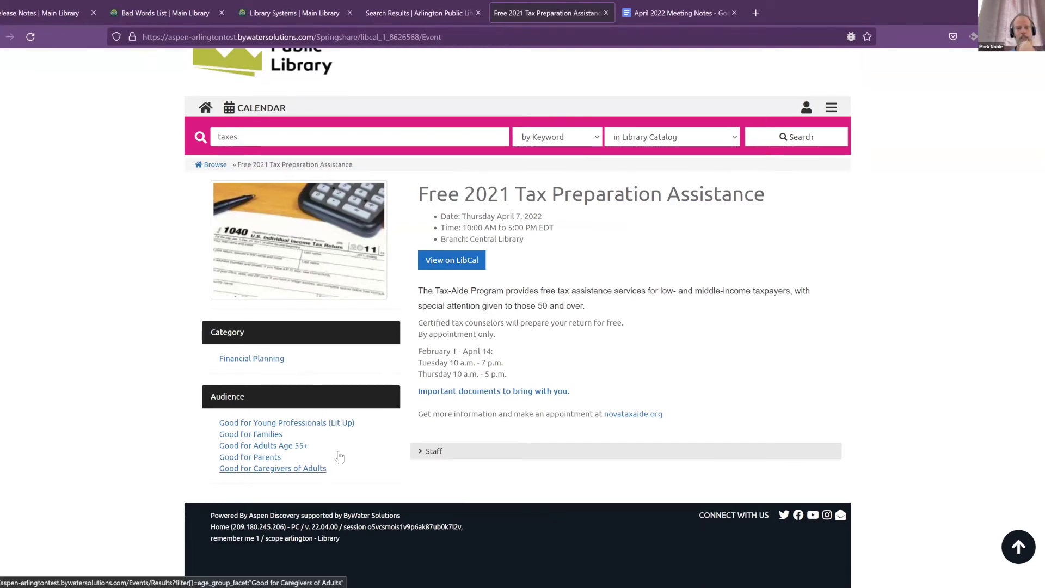
left_click(460, 268)
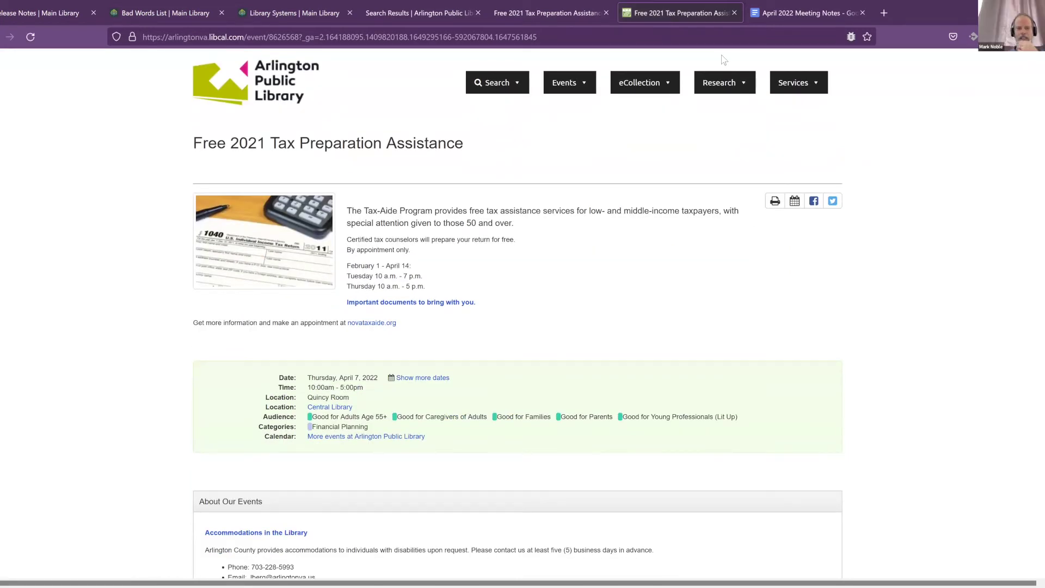
left_click(734, 14)
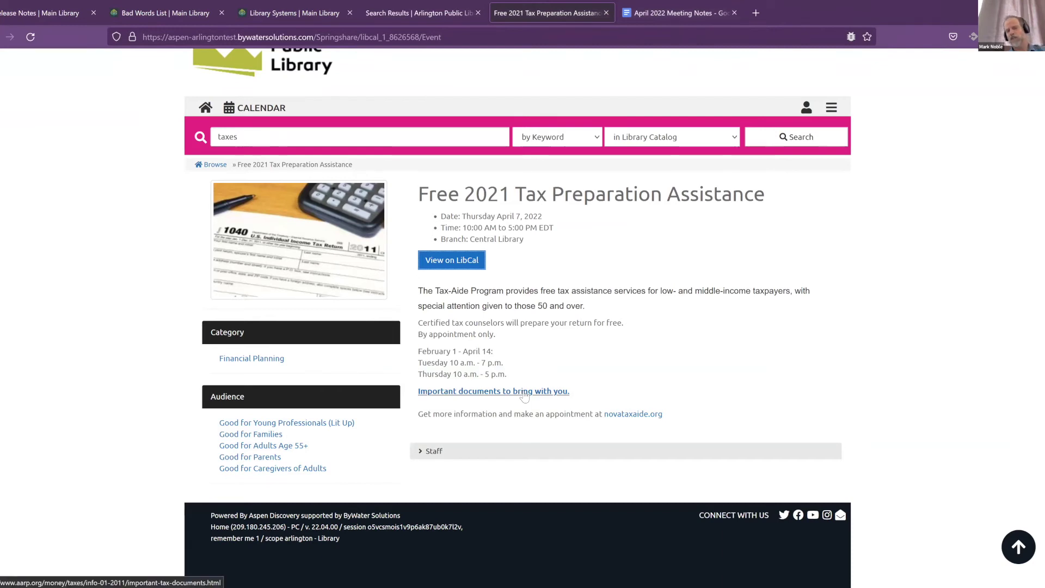
Follow the event's "Important documents to bring with you" link, close that page, and return to the taxes search results.
left_click(525, 392)
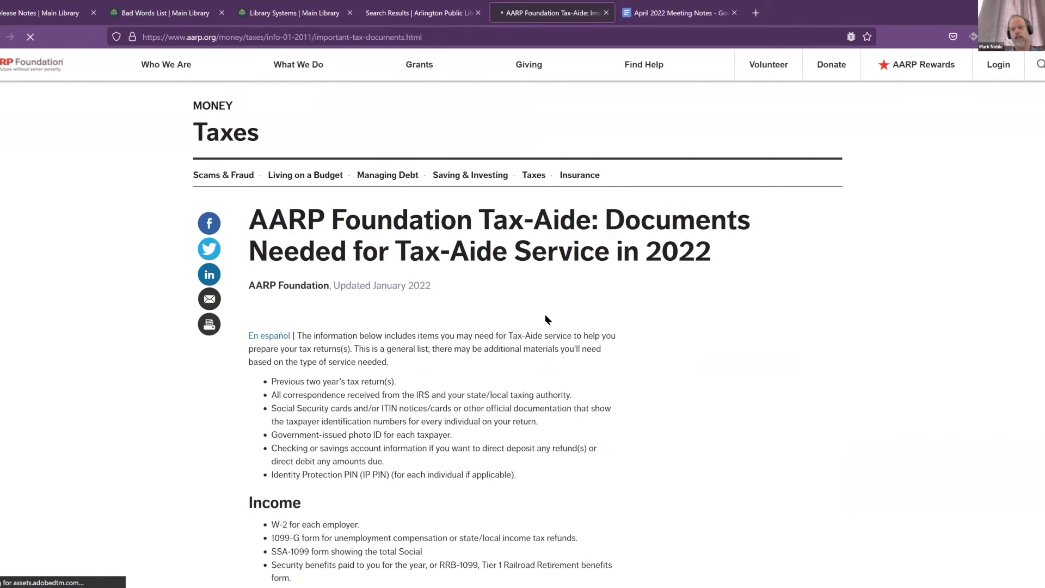
left_click(608, 12)
left_click(422, 12)
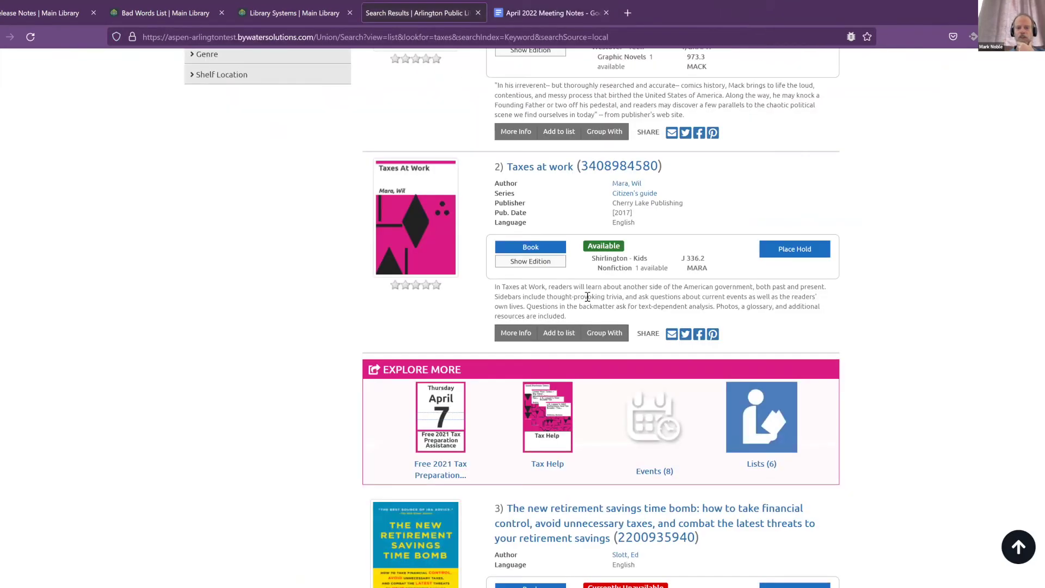
Open all Events results for taxes from Explore More and review the listed events.
left_click(662, 437)
scroll(619, 352, "down", 2)
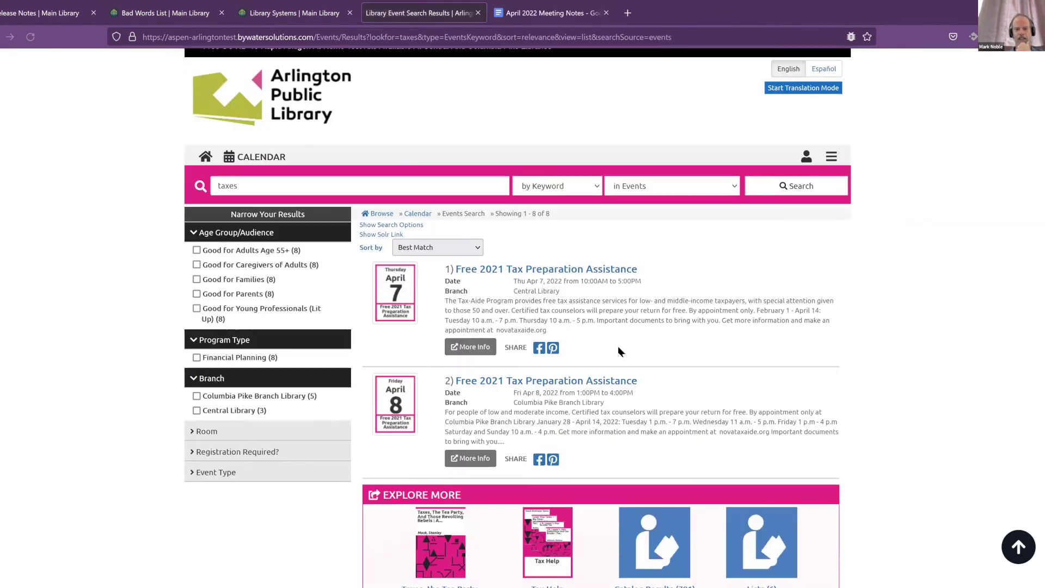
scroll(620, 352, "down", 5)
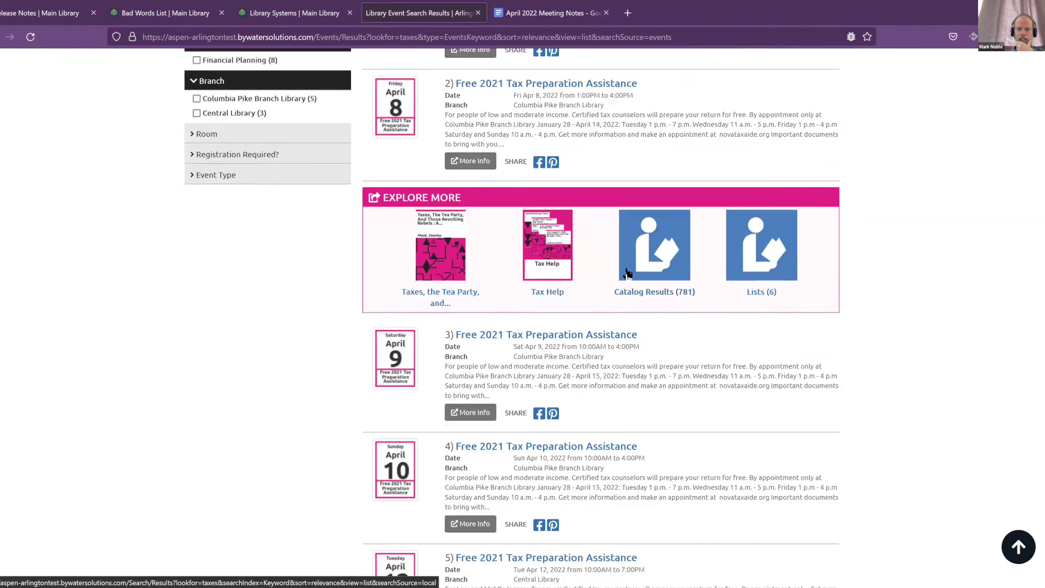
scroll(626, 272, "down", 4)
scroll(643, 312, "down", 4)
scroll(642, 313, "up", 15)
Open the library's Events Calendar and review the April 2022 events.
left_click(239, 227)
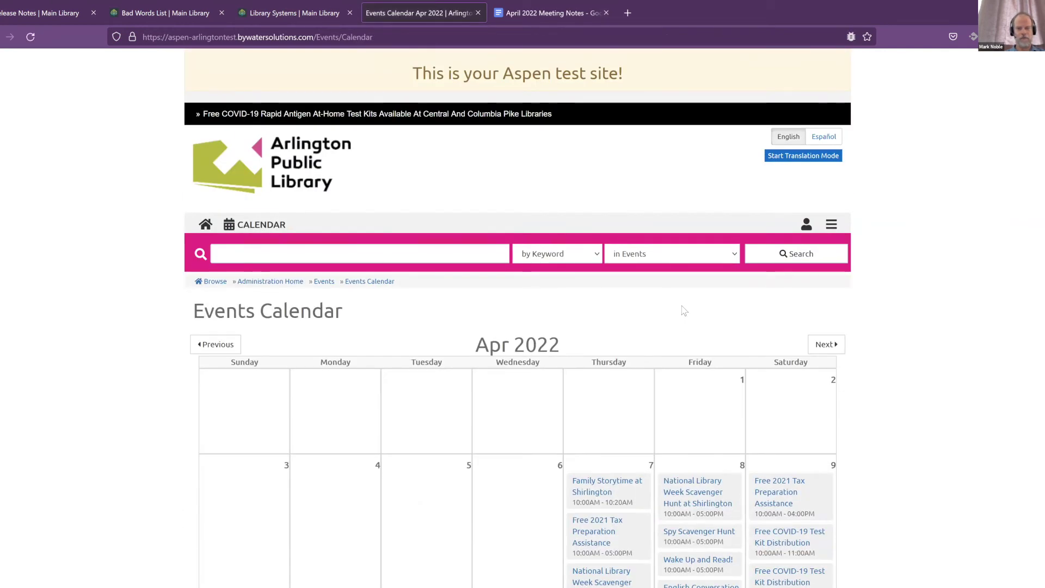
scroll(684, 311, "down", 1)
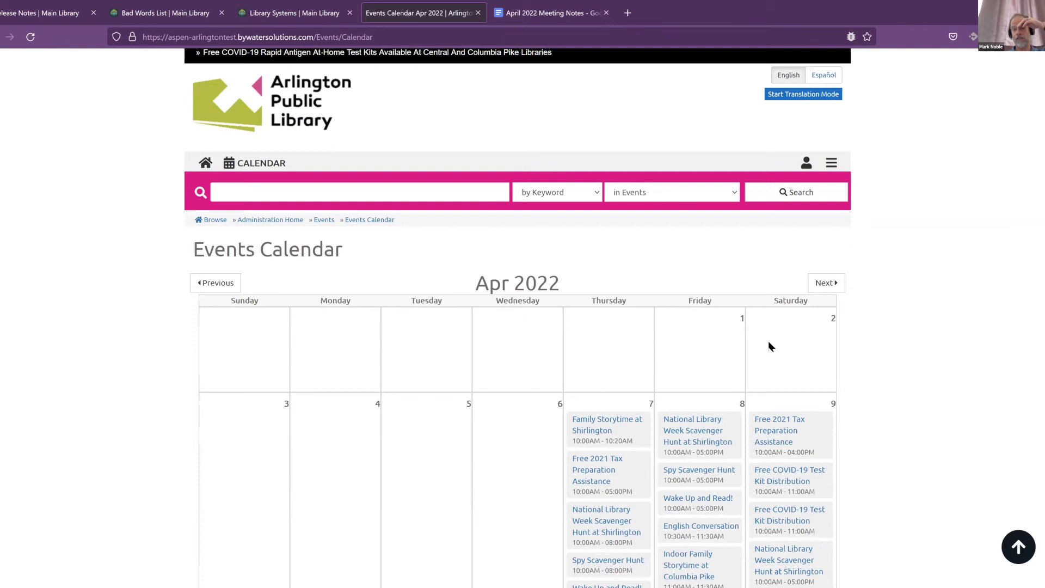
scroll(771, 346, "down", 2)
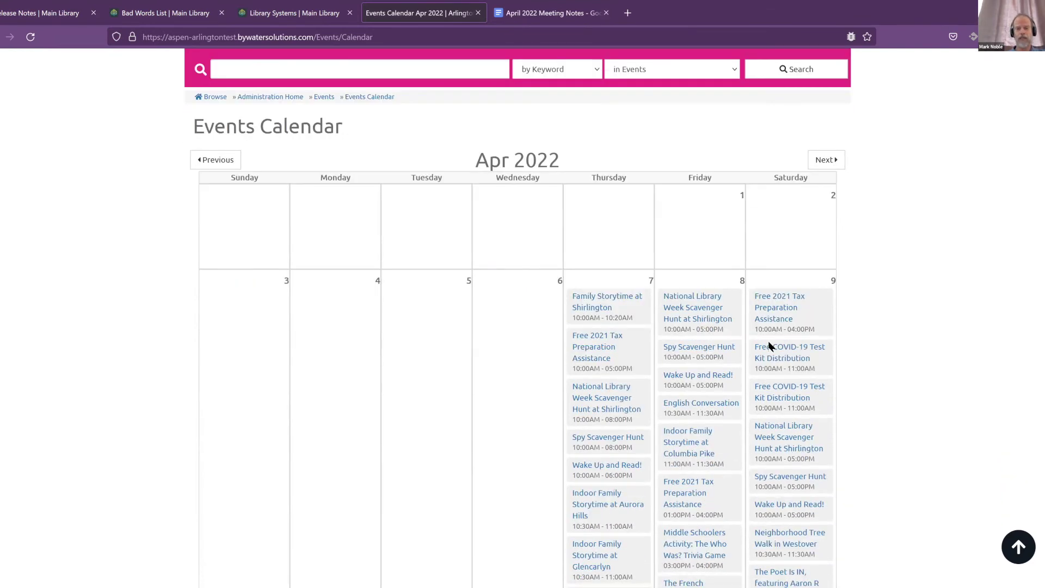
scroll(648, 321, "down", 2)
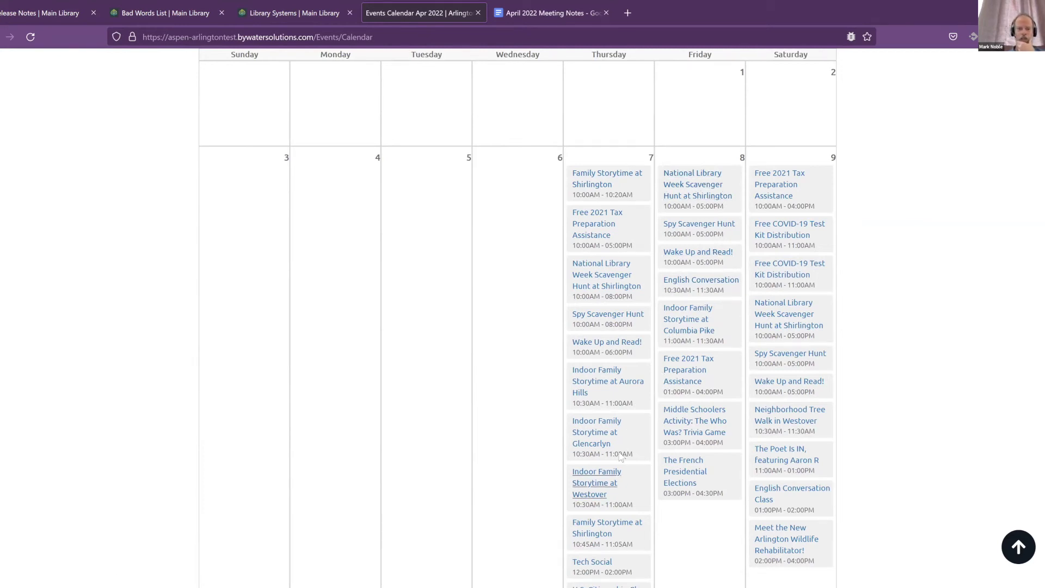
Open the April 8 Spy Scavenger Hunt from the calendar, review its LibCal page, and close it.
left_click(708, 224)
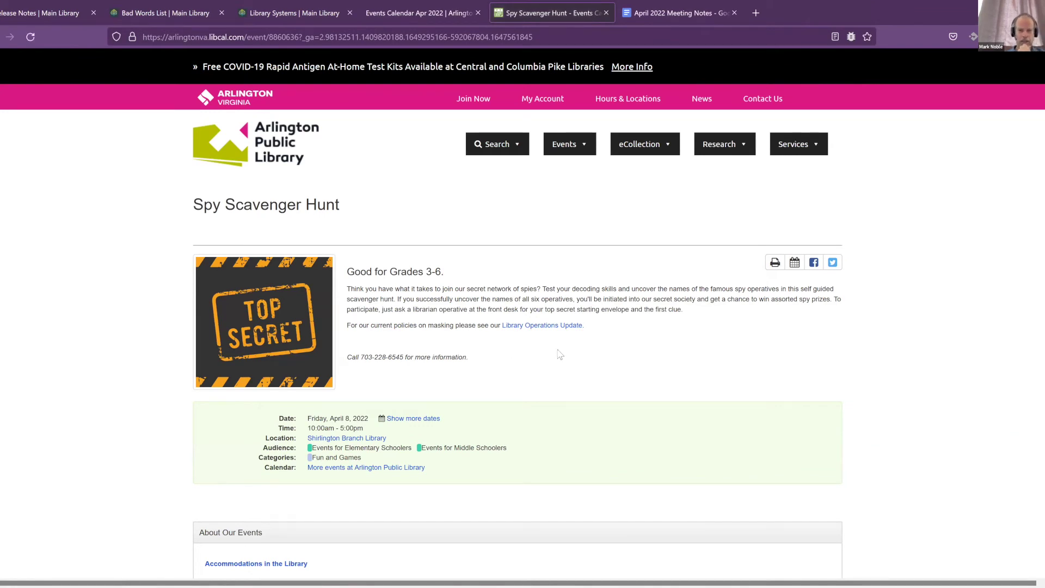
scroll(560, 354, "down", 1)
scroll(560, 354, "down", 1)
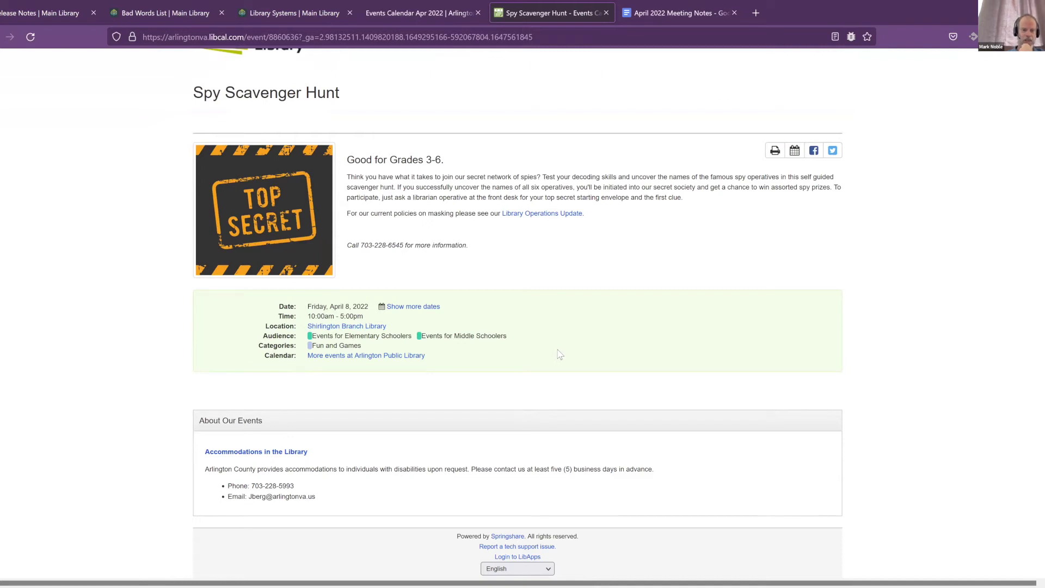
left_click(607, 12)
Search the library's events by keyword for "citizenship".
scroll(587, 252, "up", 1)
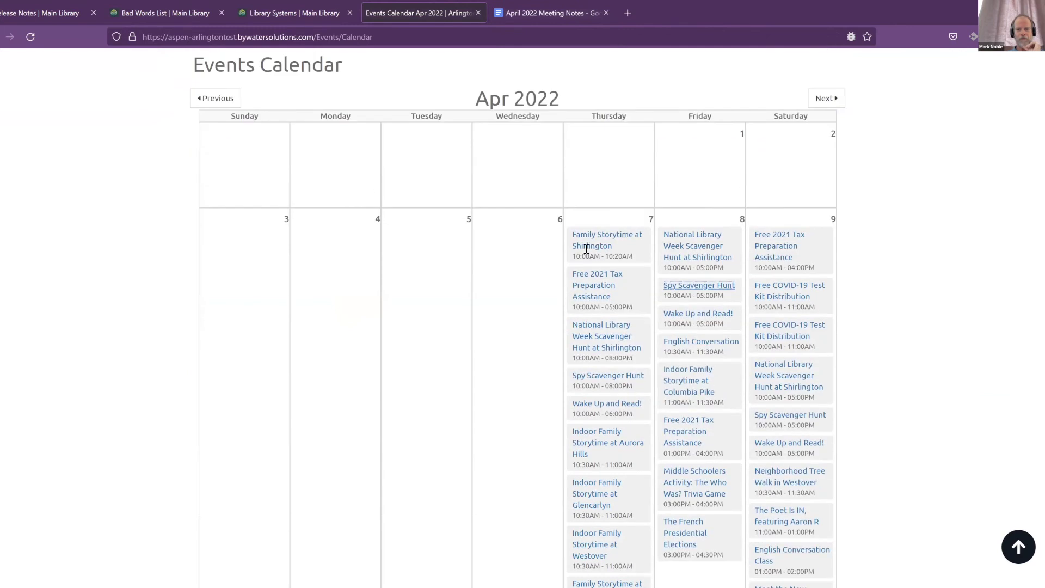
scroll(587, 252, "up", 2)
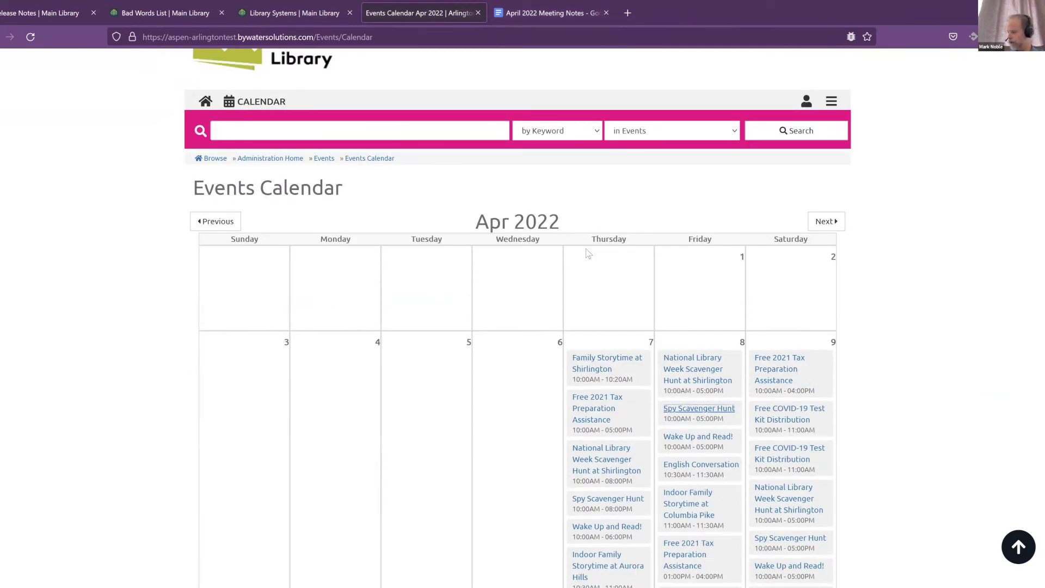
left_click(334, 131)
type("ca")
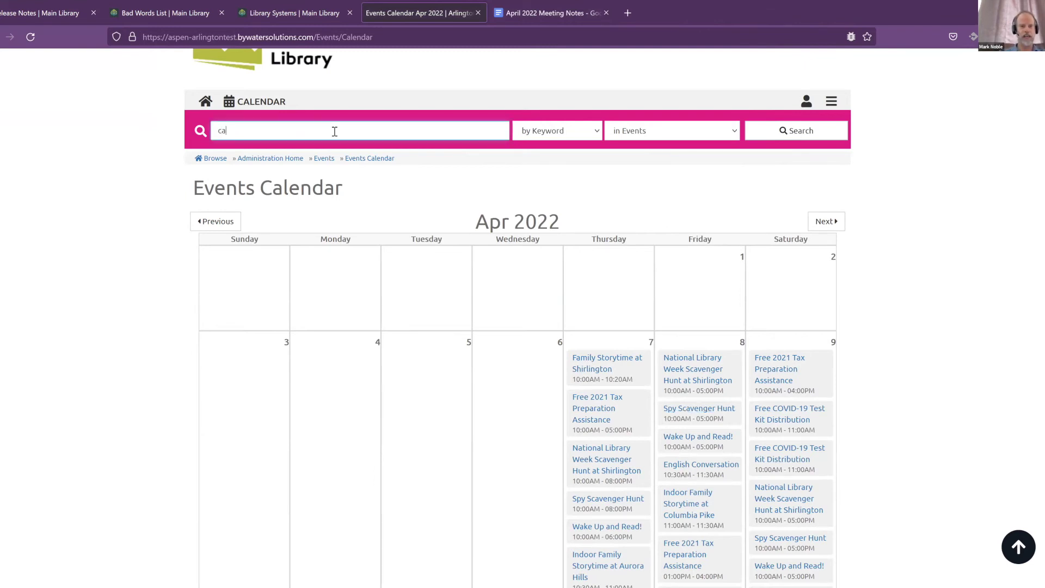
type("itizem")
key("BackSpace")
type("nship")
key("Return")
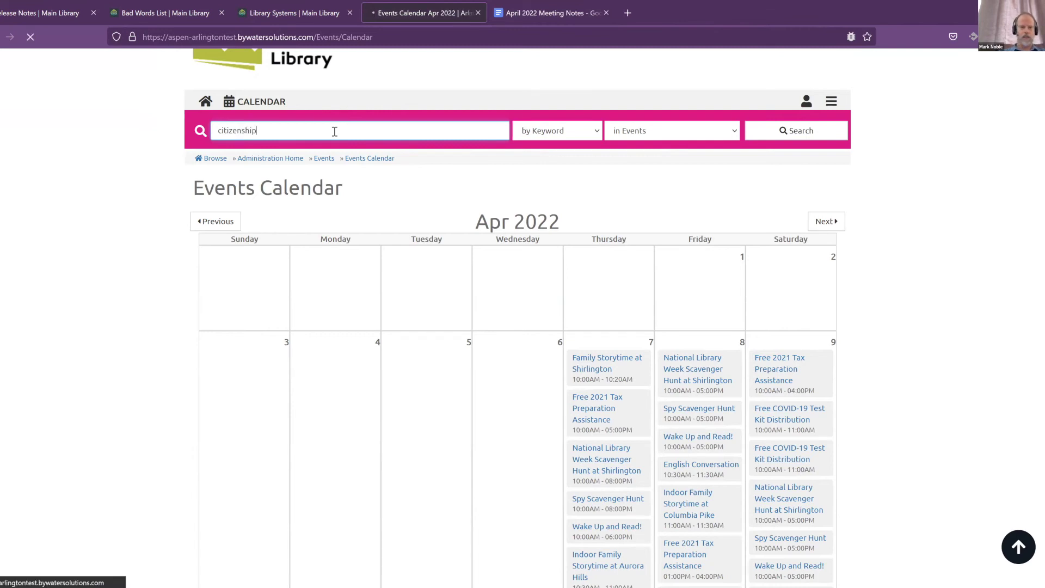
Review the citizenship event results and open the LibCal registration page for the April 13 U.S. Citizenship Class.
scroll(657, 301, "down", 2)
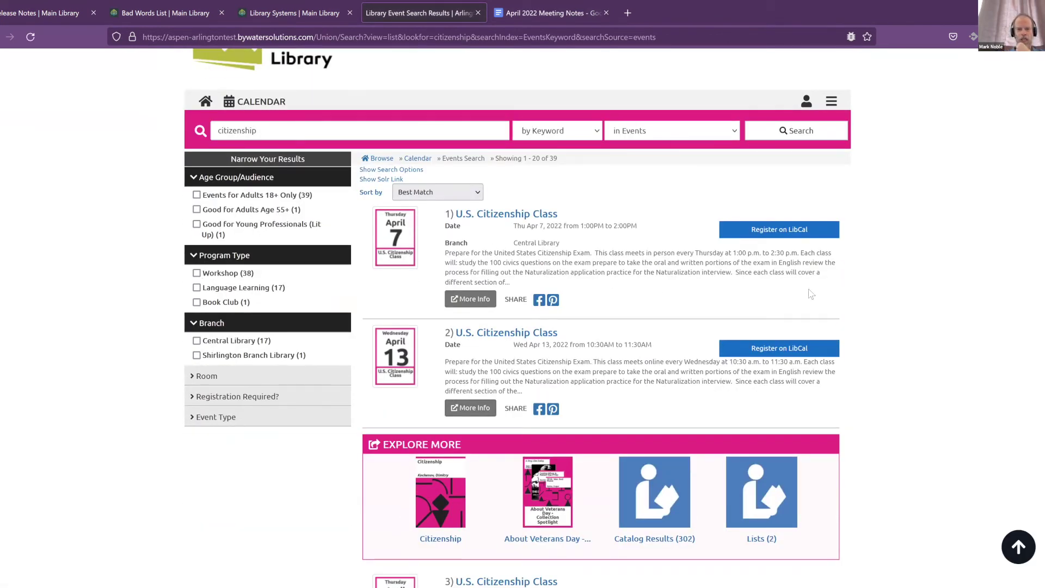
scroll(598, 280, "down", 1)
scroll(563, 275, "down", 1)
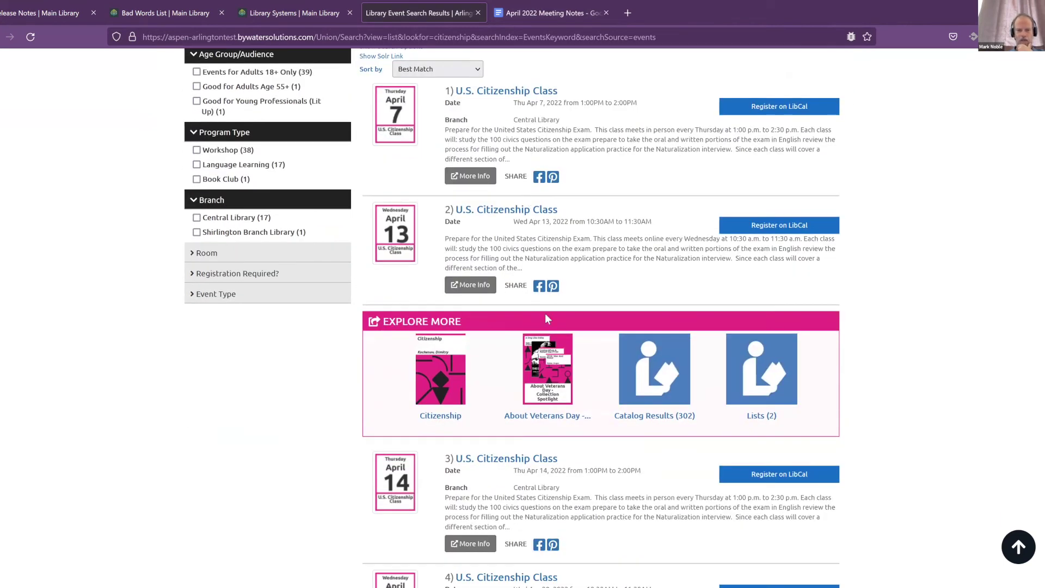
left_click(777, 227)
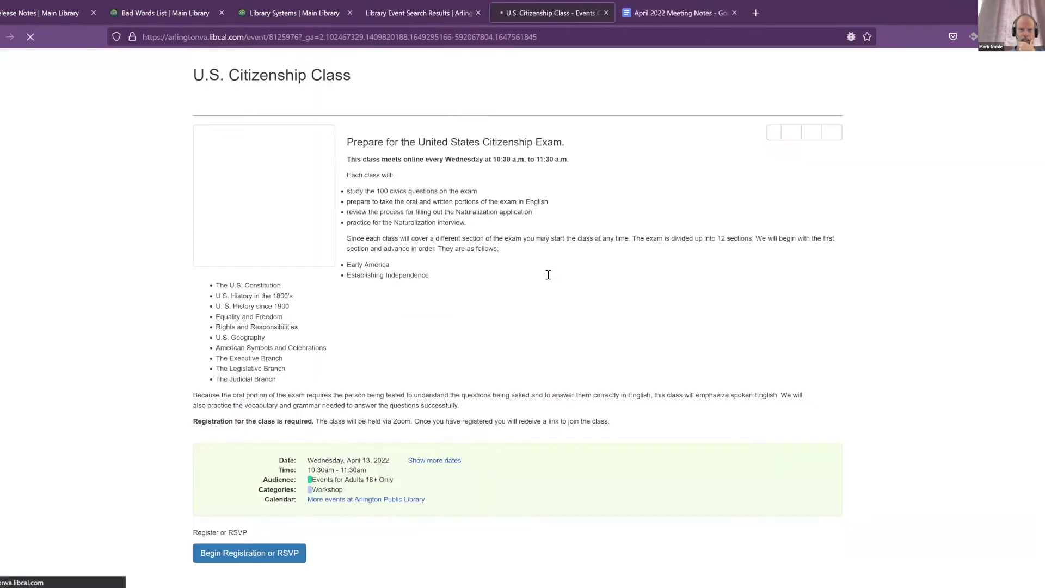
scroll(547, 281, "down", 3)
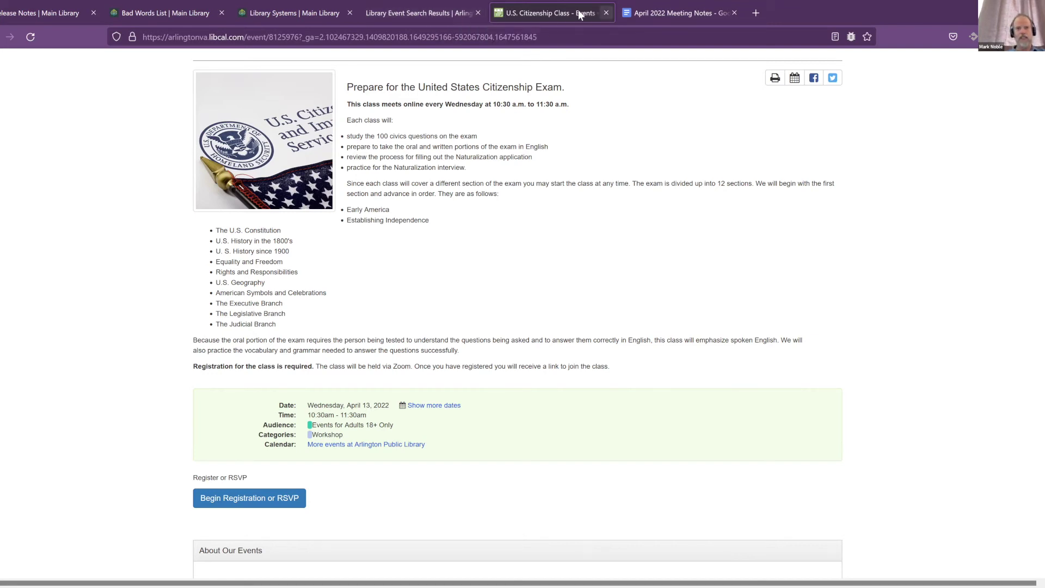
Open the Aspen Discovery catalog at aspen-model.bywatersolutions.com.
left_click(405, 33)
type("aspen-model.bywatersolutions.com/")
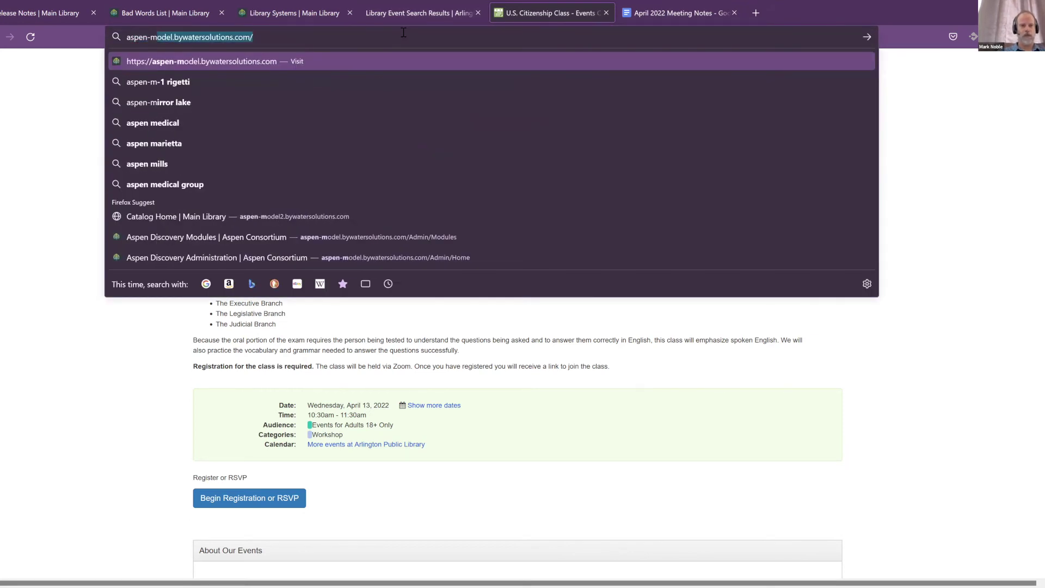
key("Return")
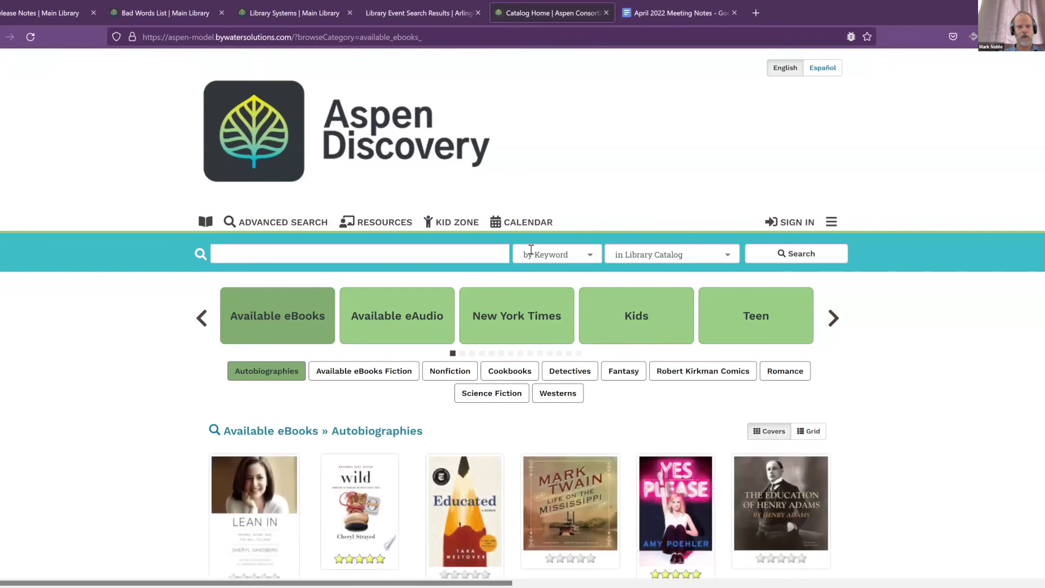
Search Combined Results by keyword for "taxes" and review the catalog results alongside the matching events.
left_click(713, 255)
left_click(687, 372)
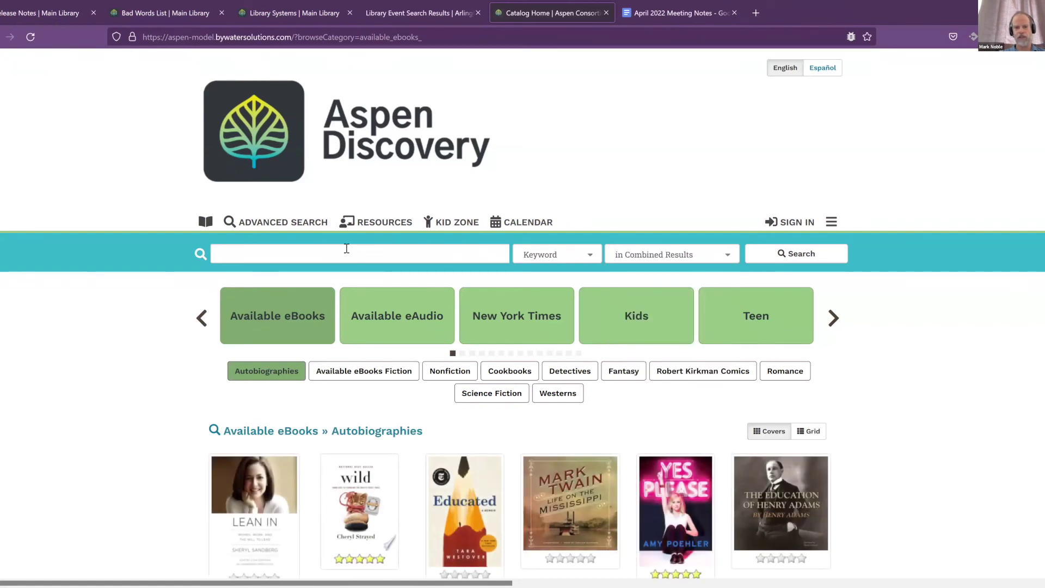
left_click(368, 255)
type("taxes")
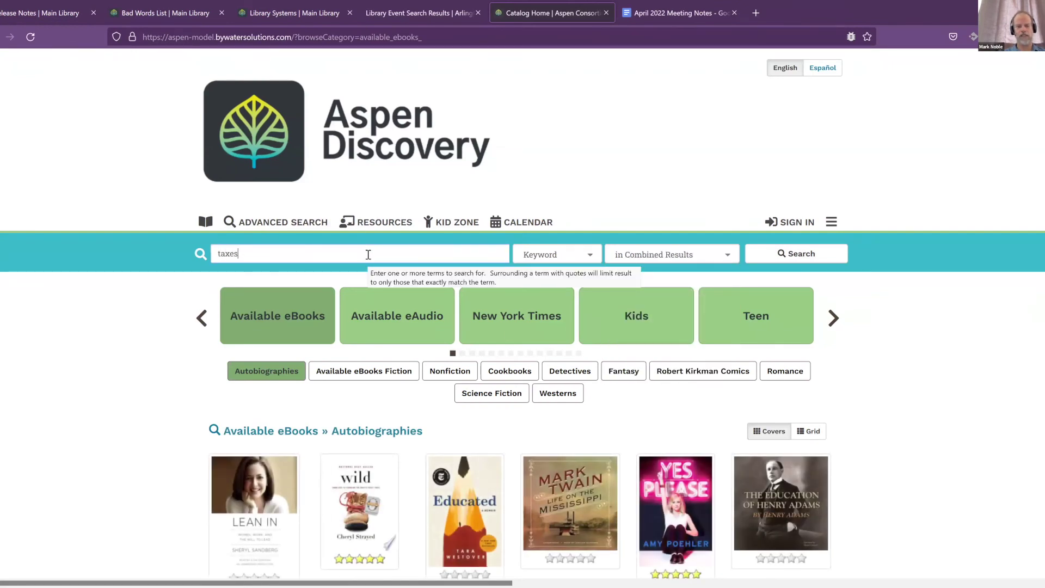
key("Return")
scroll(439, 263, "down", 3)
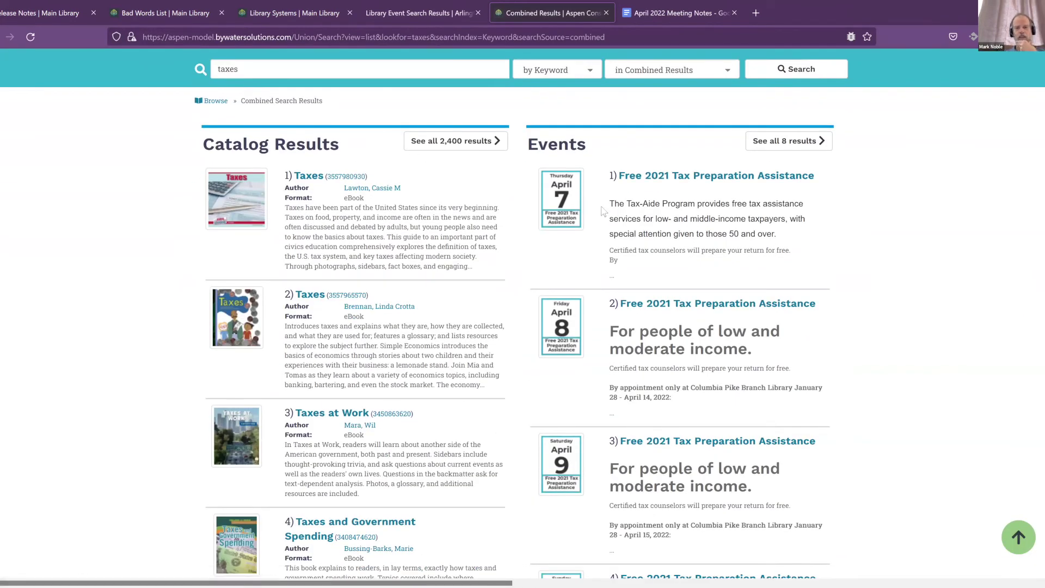
scroll(658, 466, "down", 3)
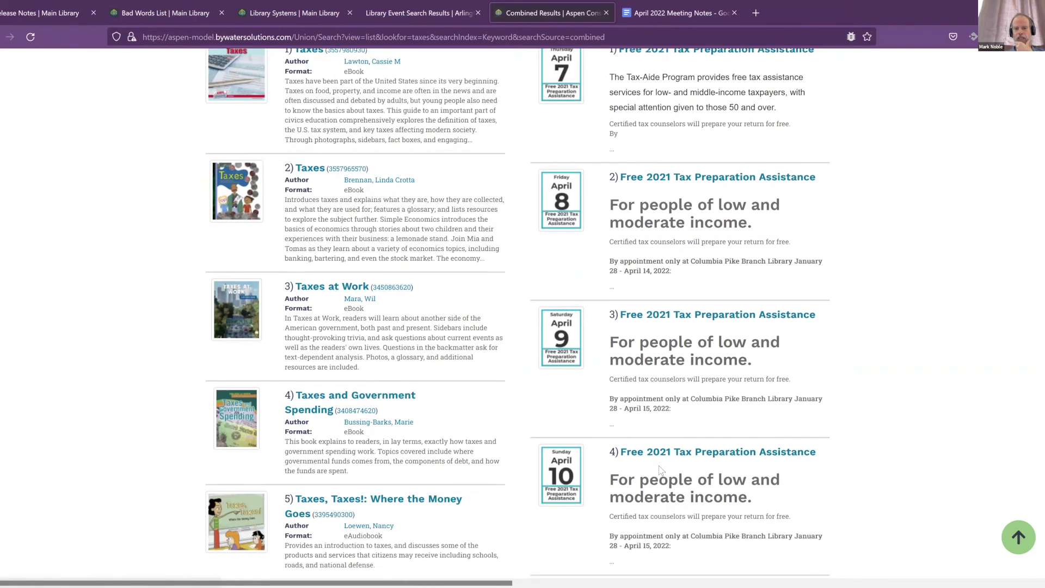
scroll(660, 471, "down", 2)
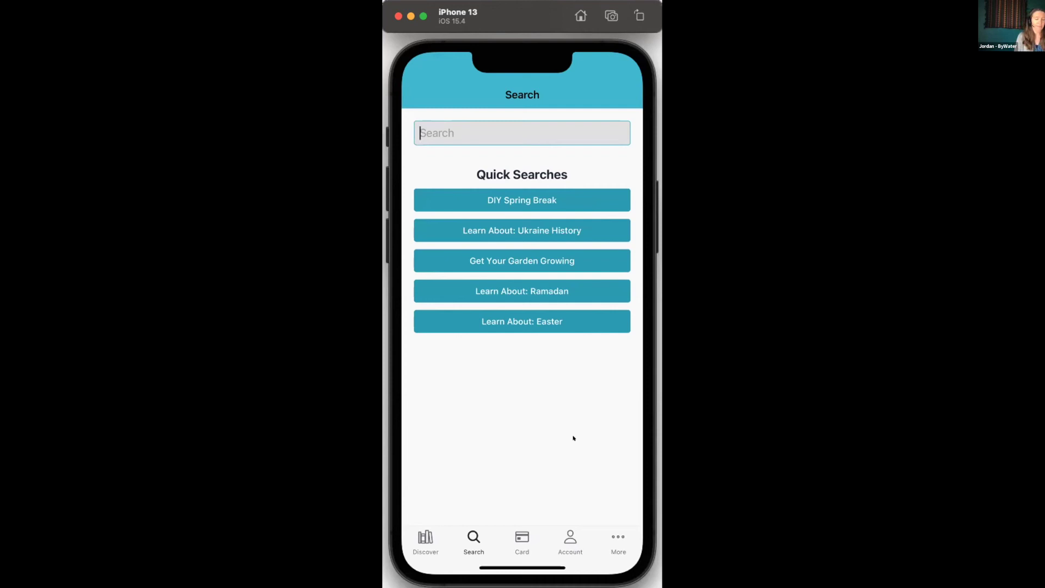
Switch to the library's mobile app in the iPhone 13 simulator and search for "Indian cooking".
type("Indian fo")
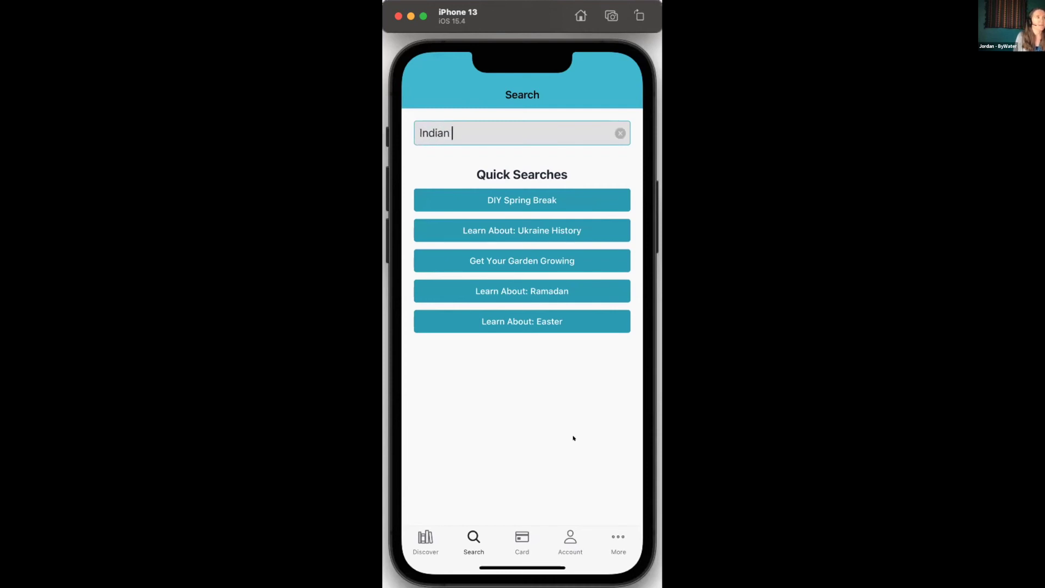
key("BackSpace")
key("BackSpace")
type("cooking")
key("Return")
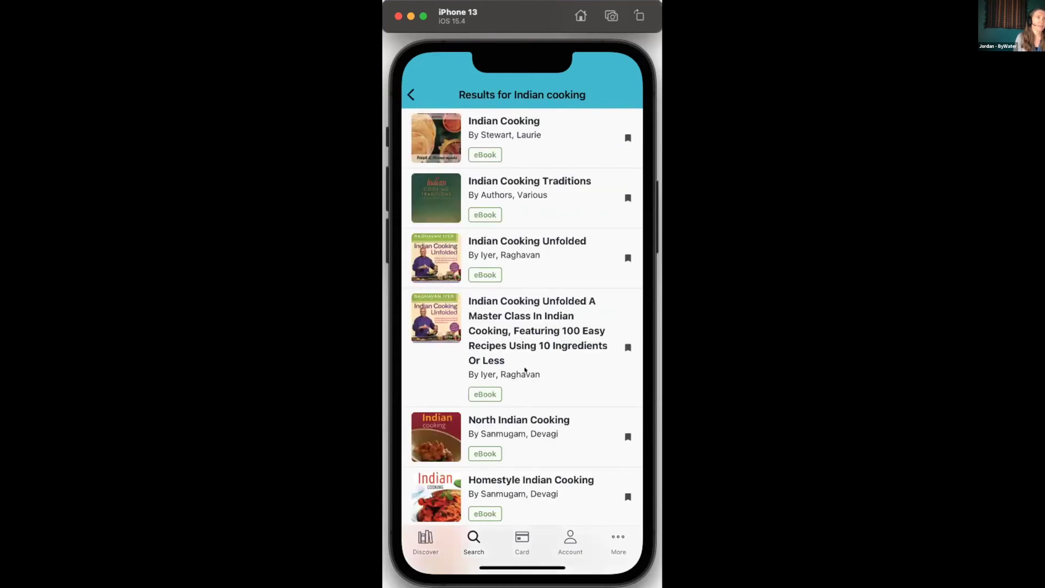
Start a new list from the first result, the Indian Cooking eBook, and title it "Indian Cooking".
left_click(628, 138)
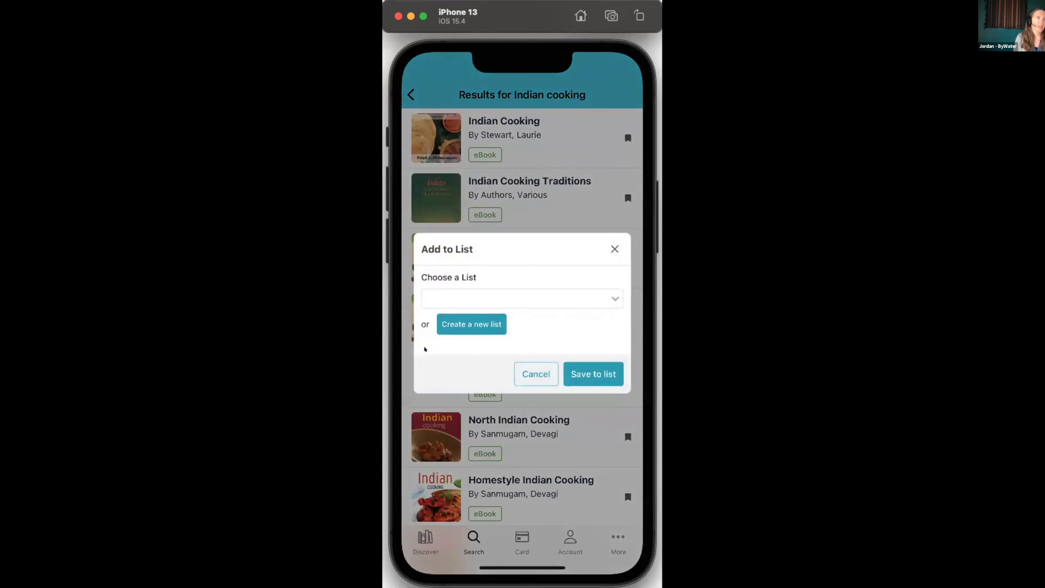
left_click(475, 293)
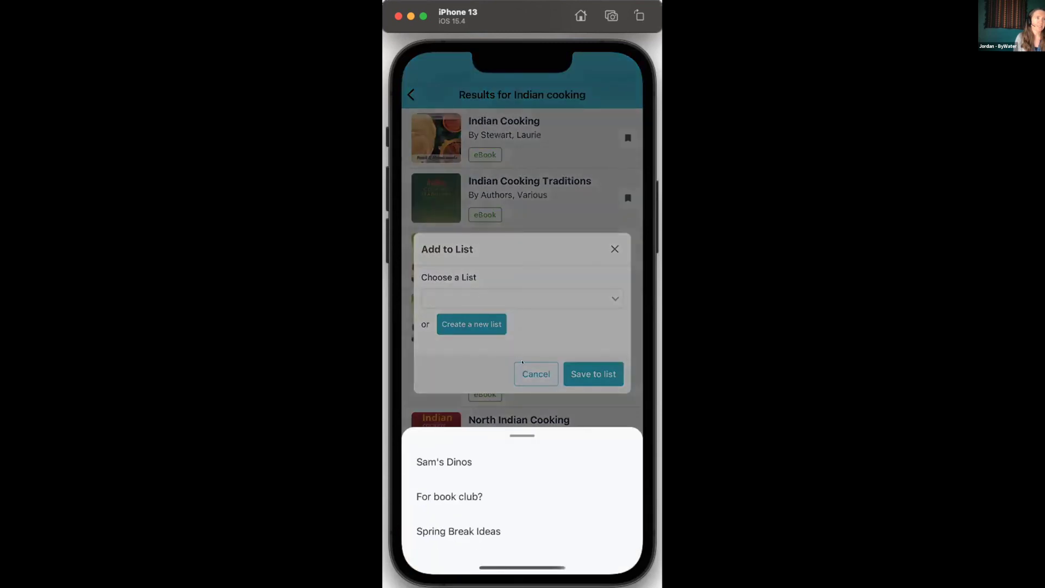
left_click(456, 362)
left_click(469, 324)
left_click(456, 250)
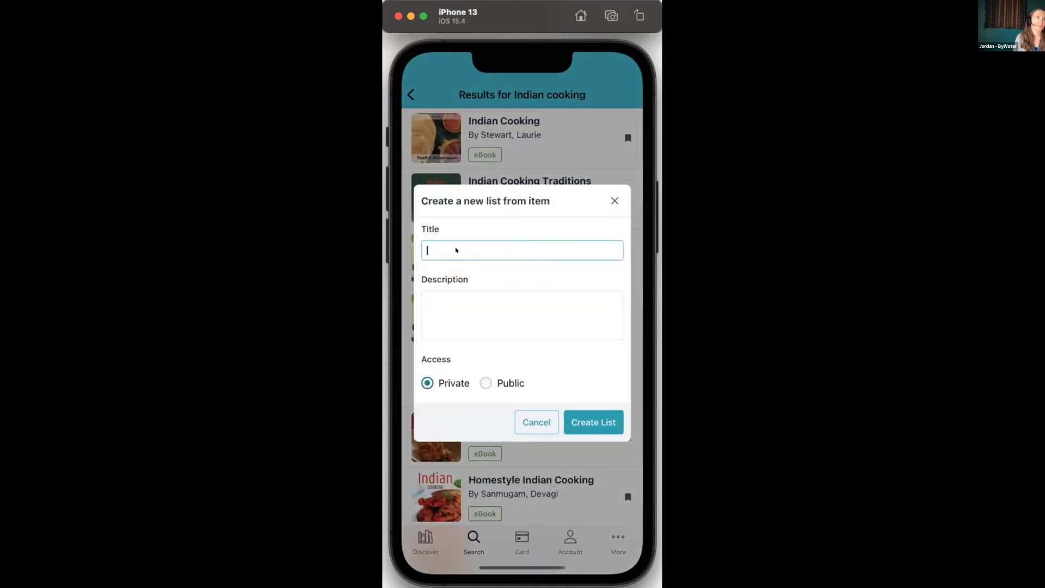
type("In")
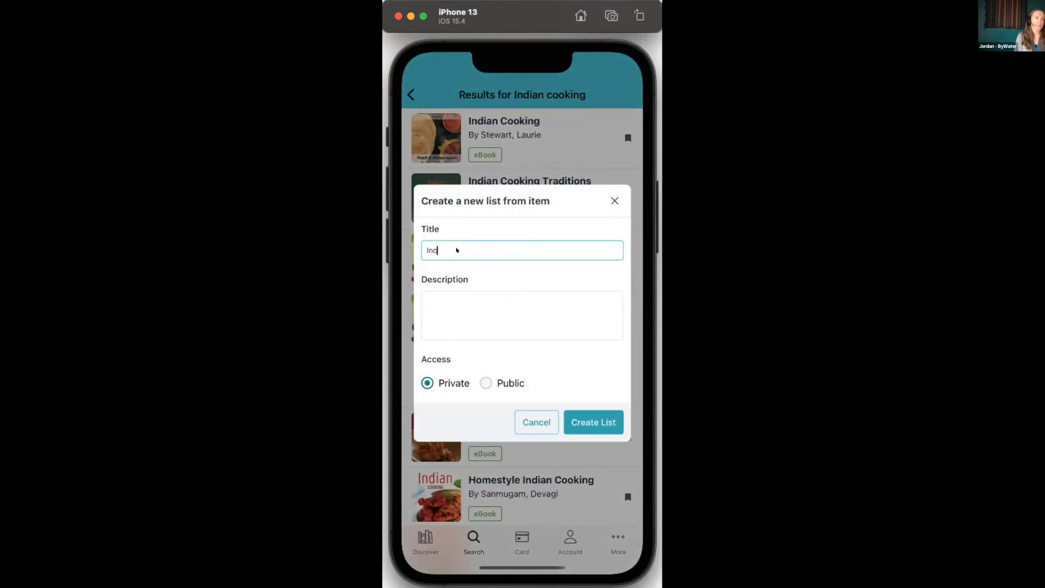
type("dian Cooking")
Describe the new list as "For Saag Paneer" and create it with private access.
left_click(467, 303)
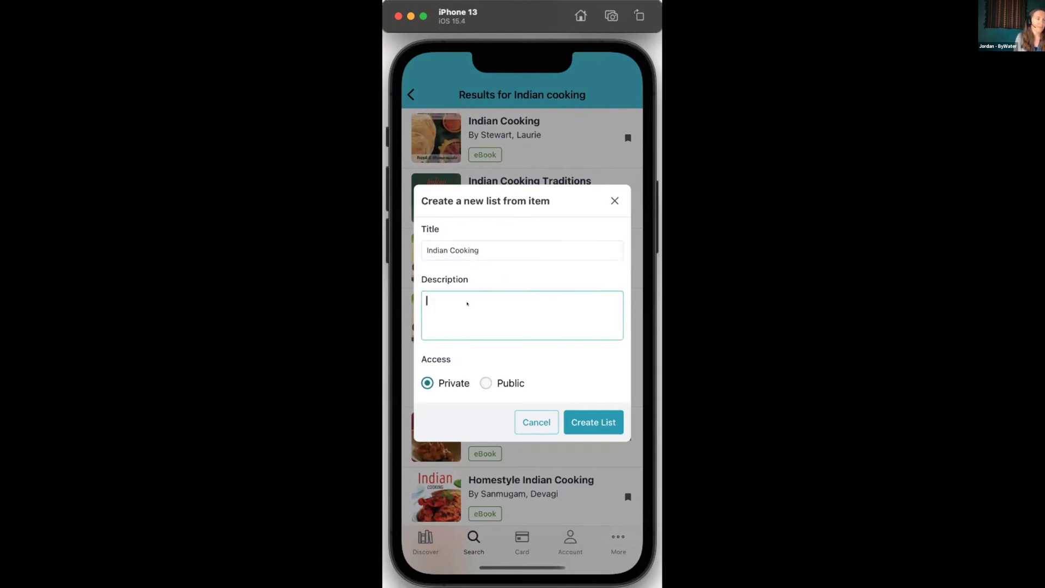
type("For Saag Paneer")
key("BackSpace")
key("BackSpace")
key("BackSpace")
type("eer")
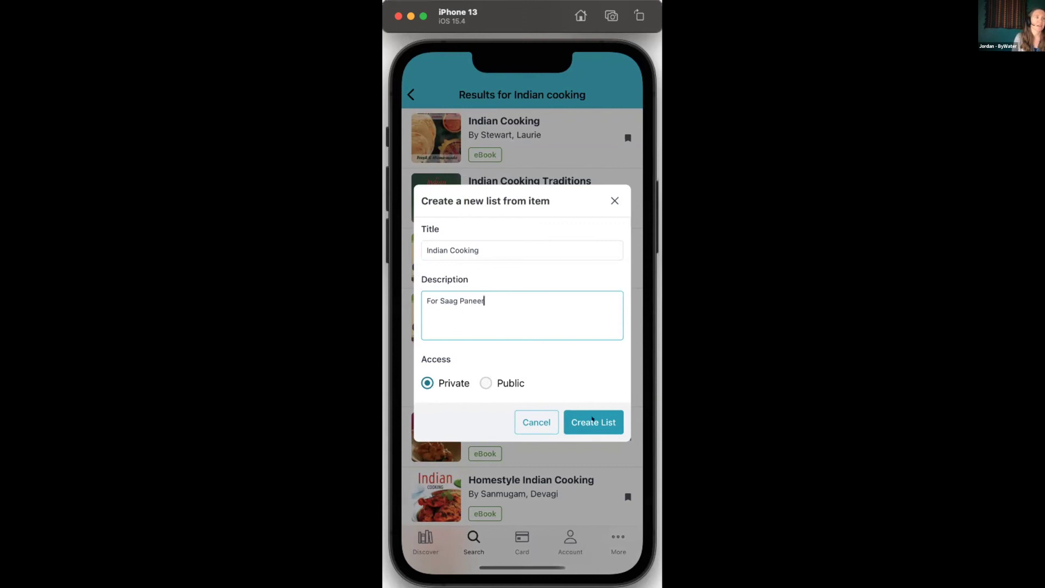
left_click(592, 420)
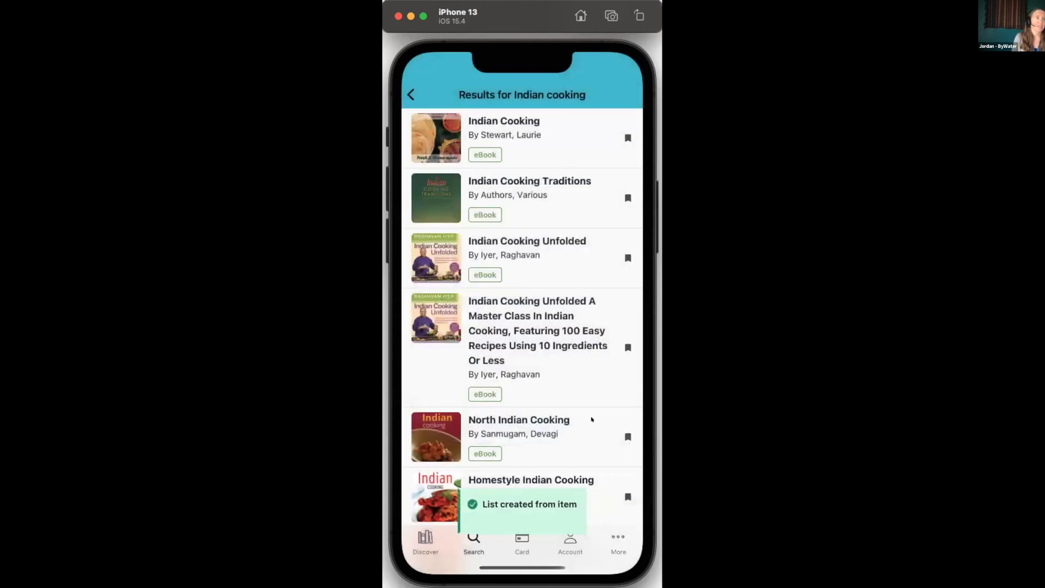
Add the Healthy Indian Recipes-Ultimate Cooking Guide eBook from the results to the Indian Cooking list.
scroll(581, 410, "down", 10)
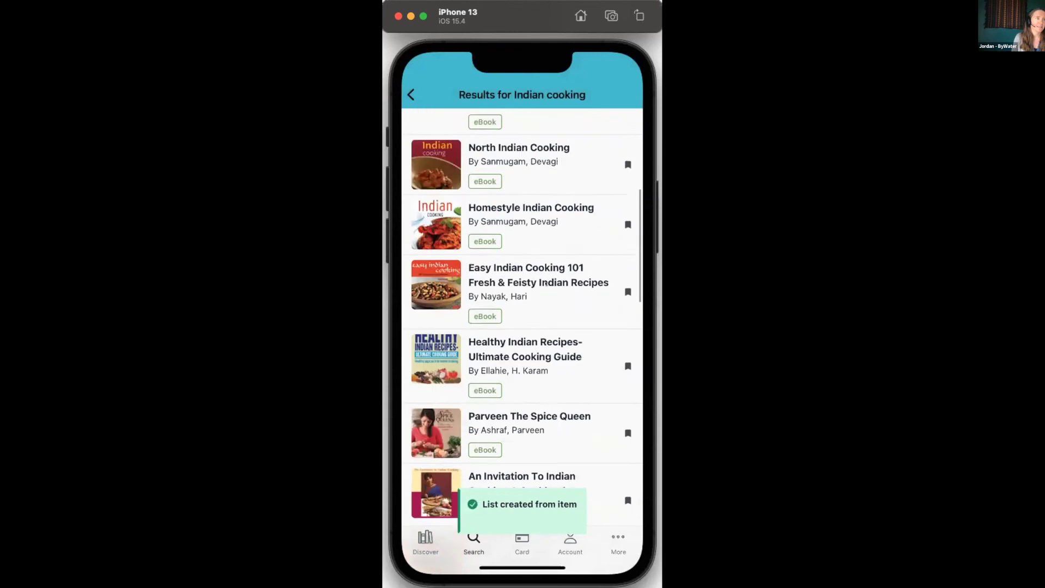
left_click(602, 243)
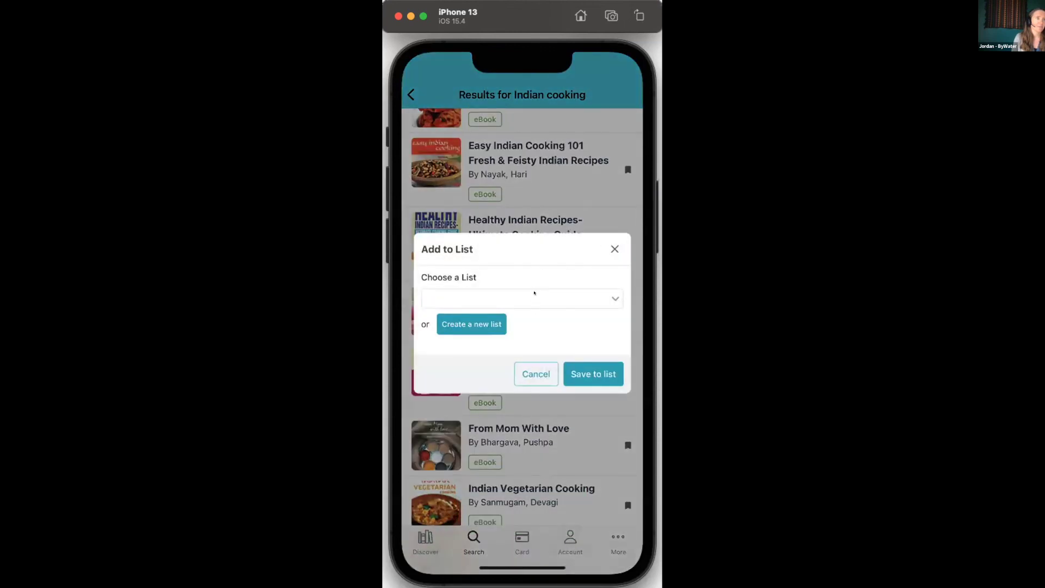
left_click(534, 293)
left_click(435, 531)
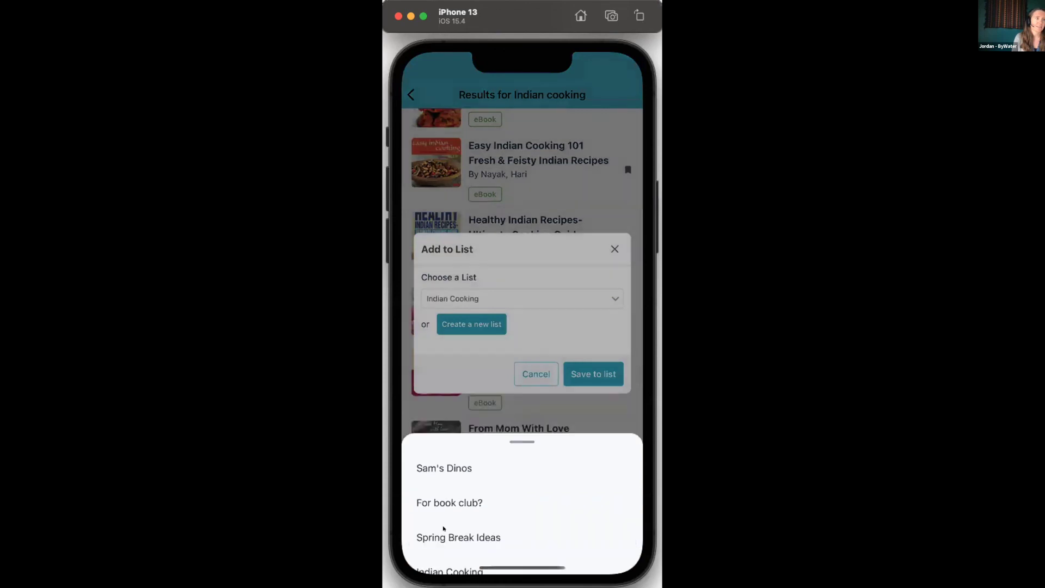
left_click(593, 373)
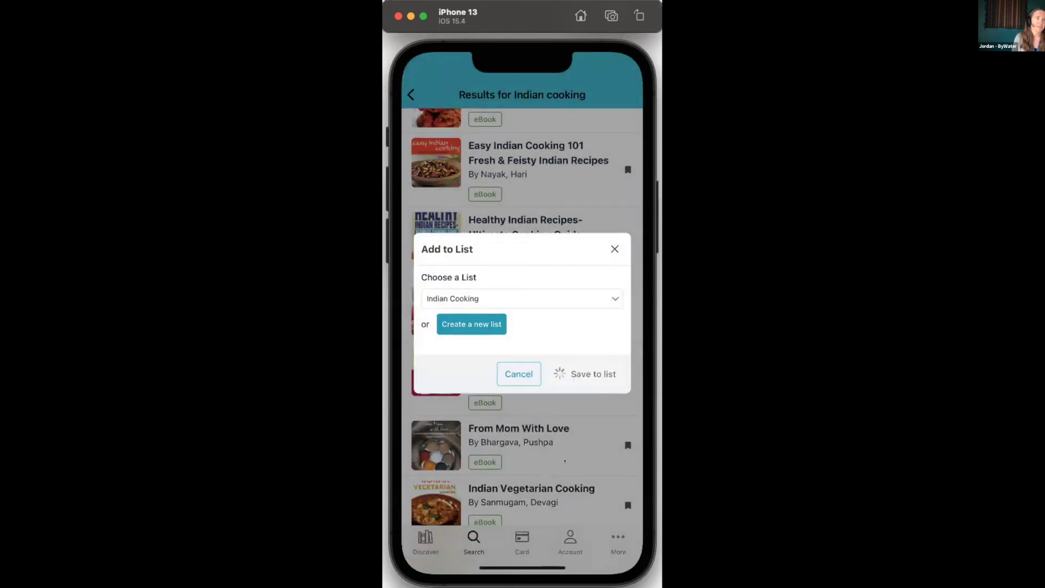
Add the Indian Vegetarian Cooking eBook from the results to the Indian Cooking list.
scroll(547, 430, "down", 3)
left_click(626, 362)
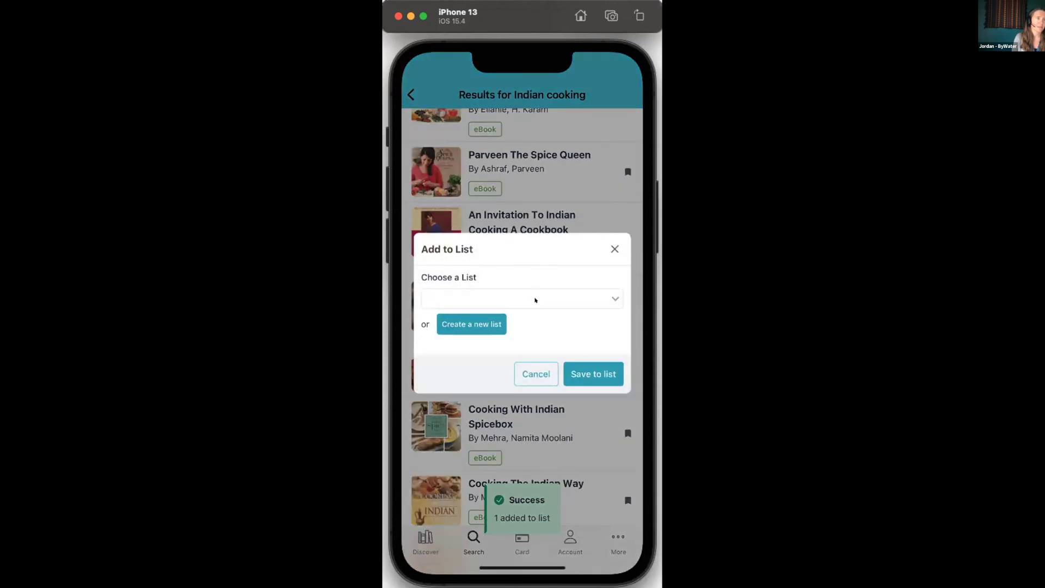
left_click(536, 300)
left_click(456, 531)
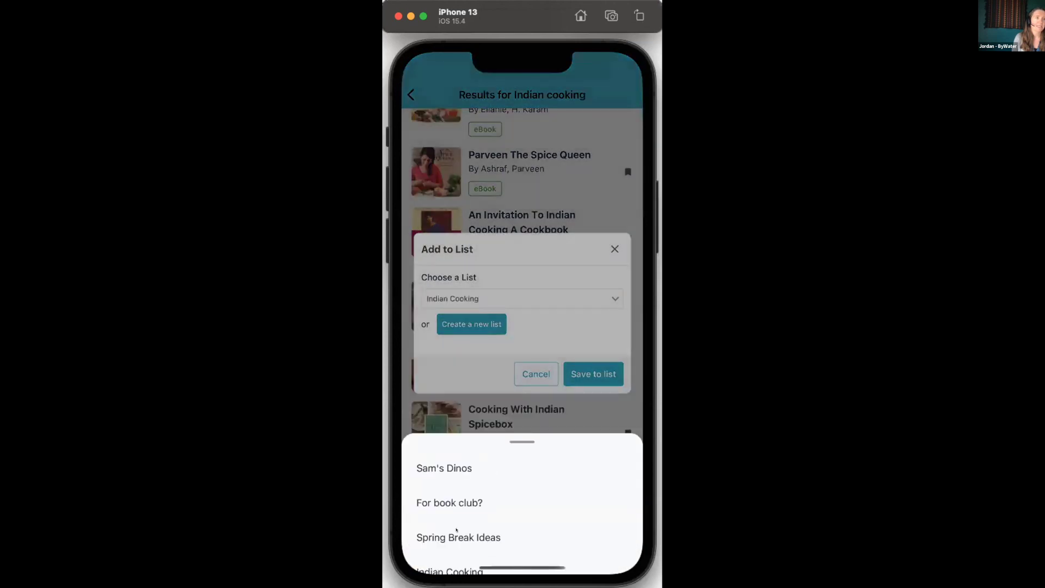
left_click(592, 370)
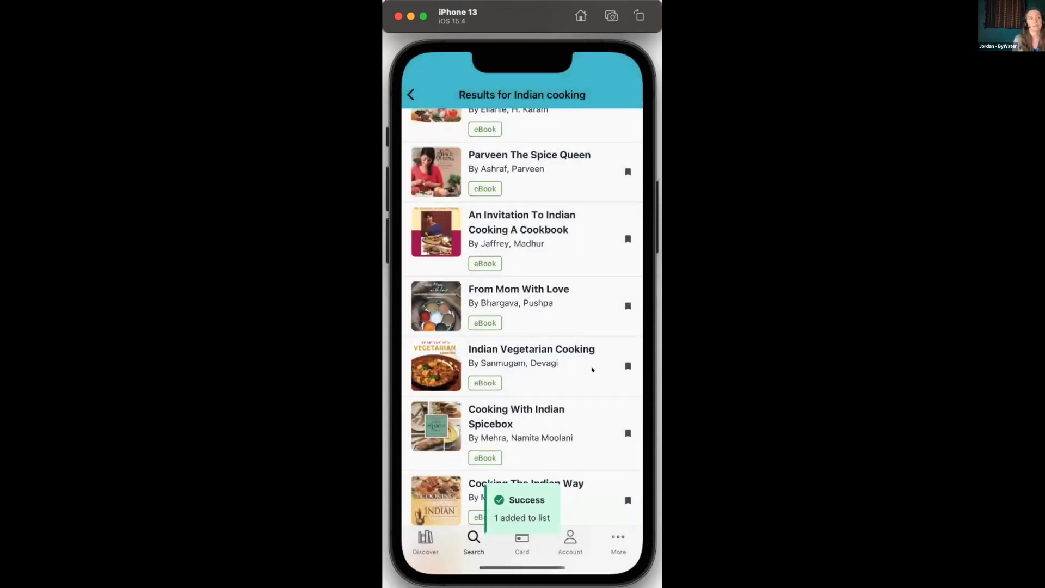
Open the item details of Healthy Indian Vegetarian Cooking and add the title to the Indian Cooking list from there.
scroll(573, 411, "down", 5)
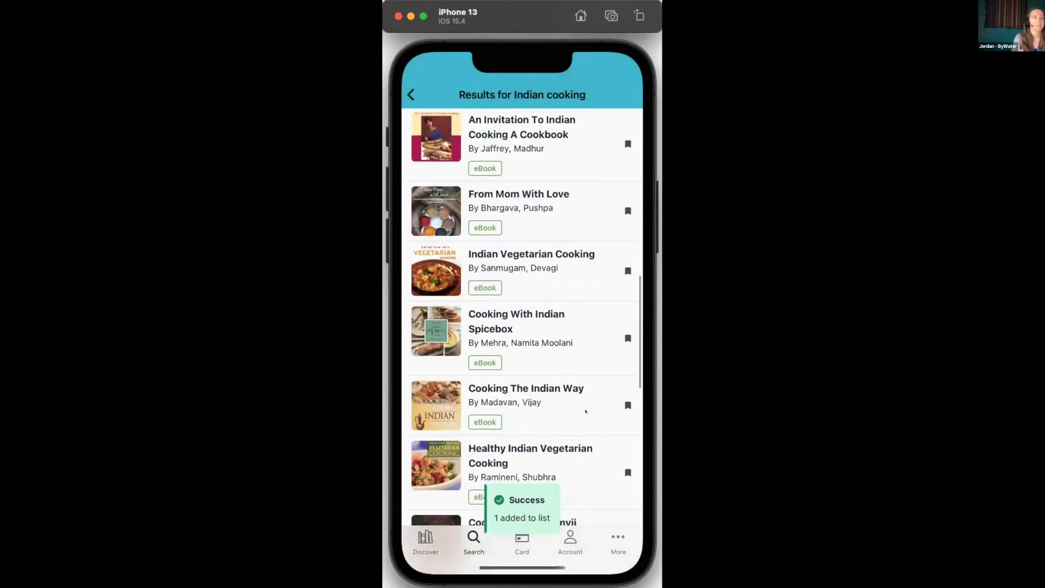
left_click(526, 350)
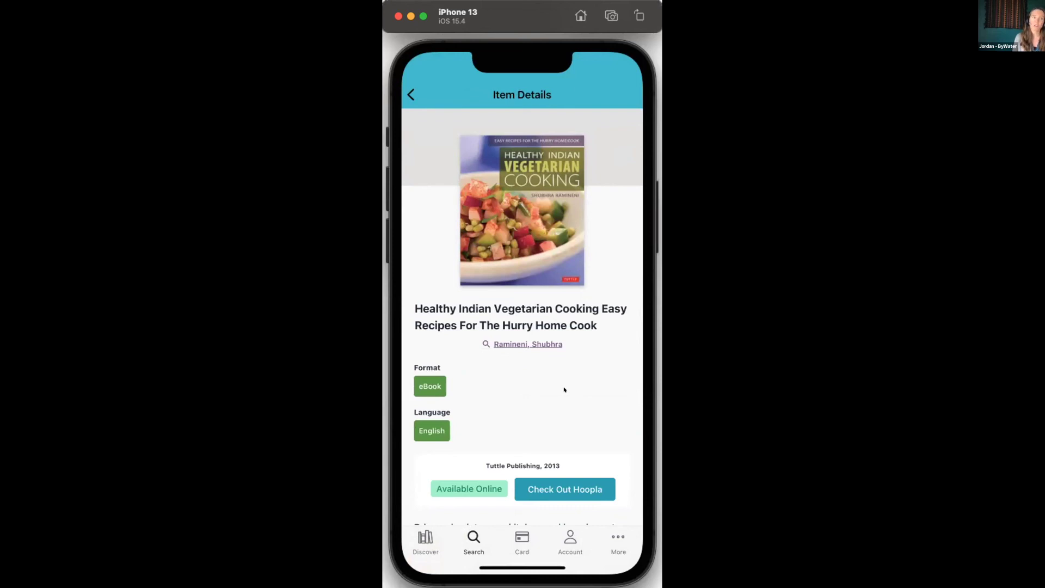
scroll(525, 391, "down", 10)
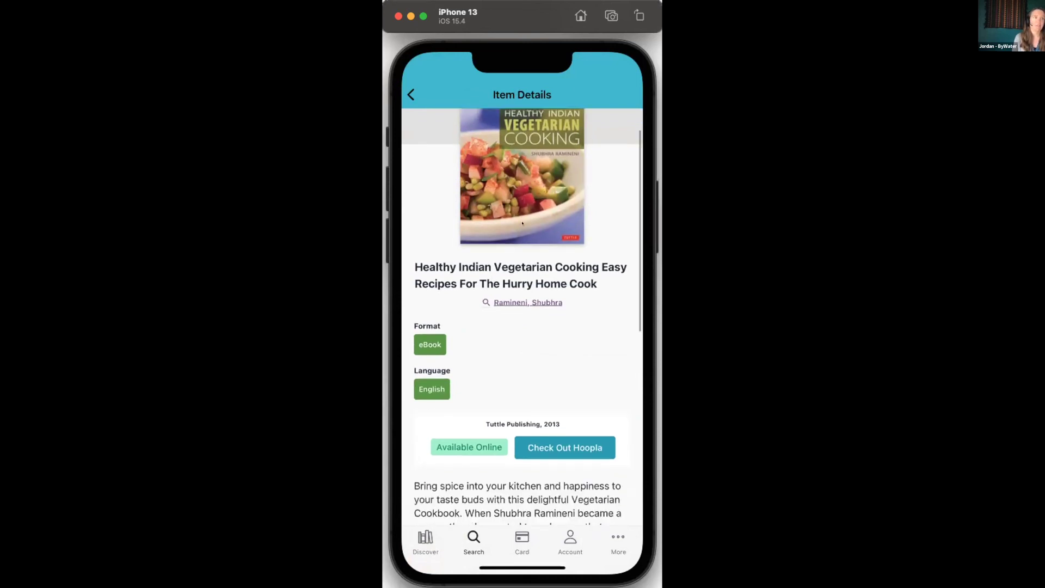
left_click(522, 500)
left_click(495, 302)
left_click(443, 531)
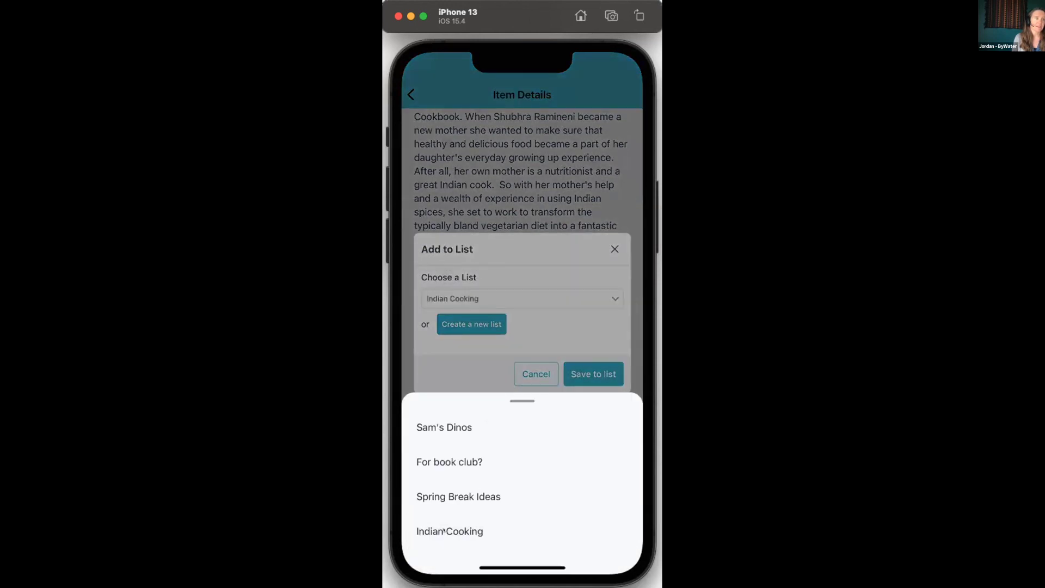
left_click(589, 374)
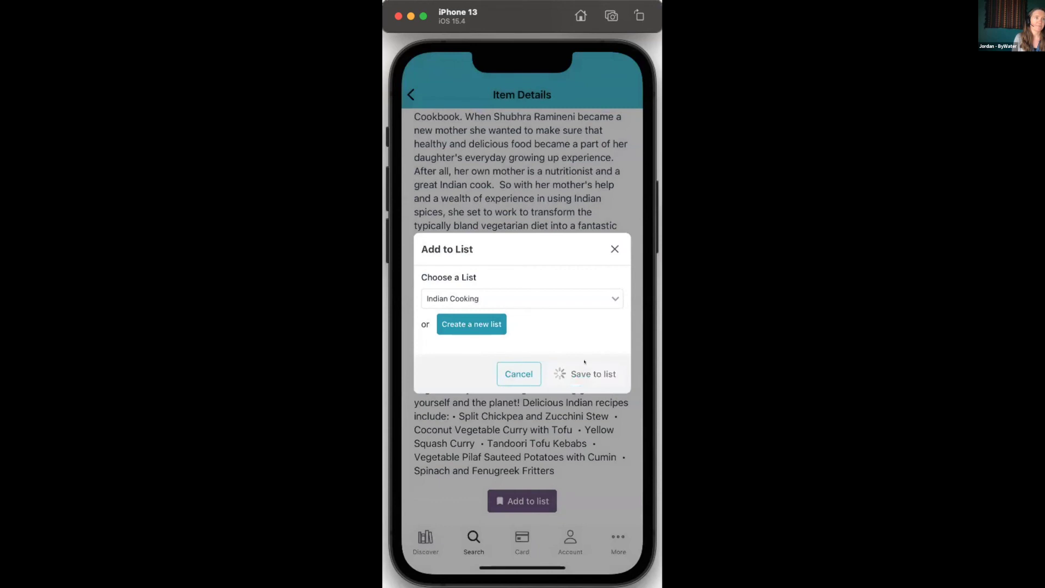
scroll(525, 410, "up", 10)
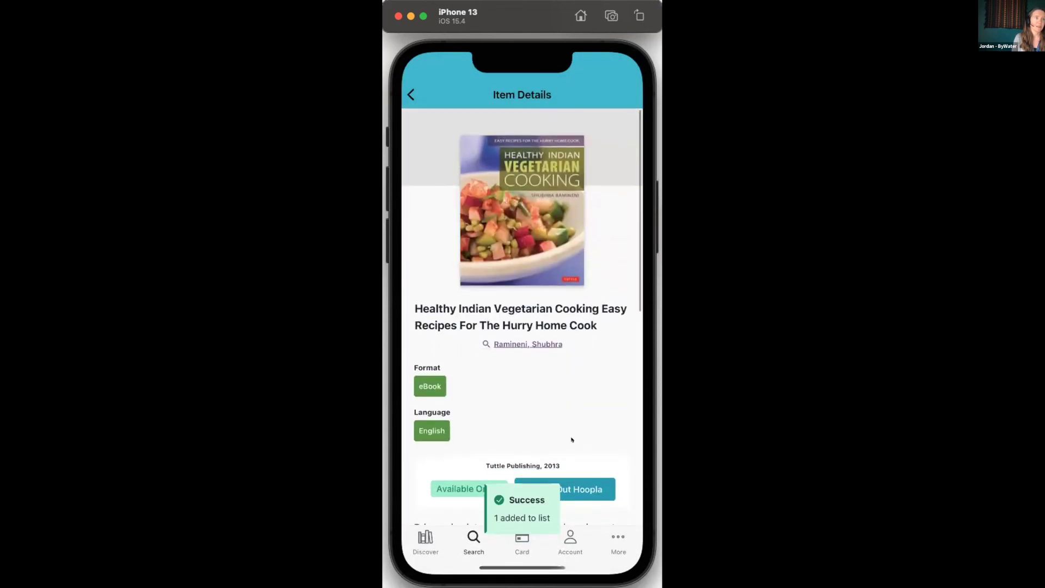
Open the Indian Cooking list from the account's lists, review its titles and edit form, and return to all lists.
left_click(568, 540)
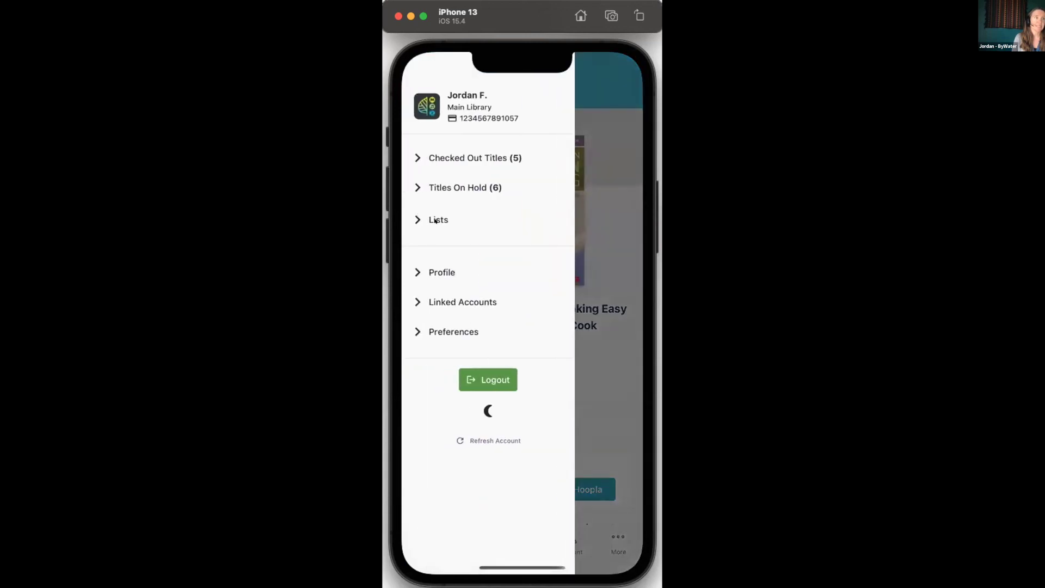
left_click(435, 220)
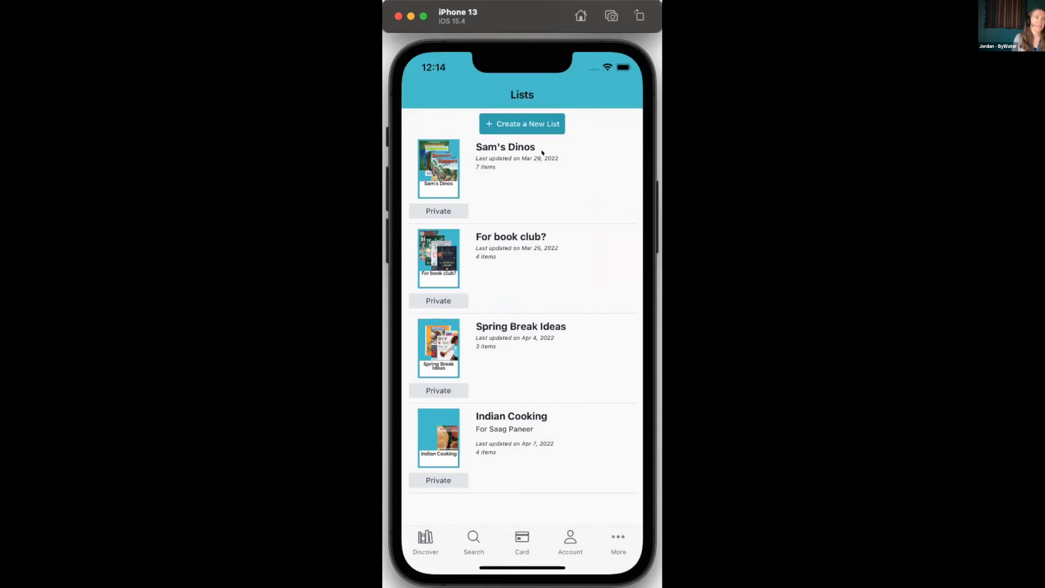
left_click(536, 440)
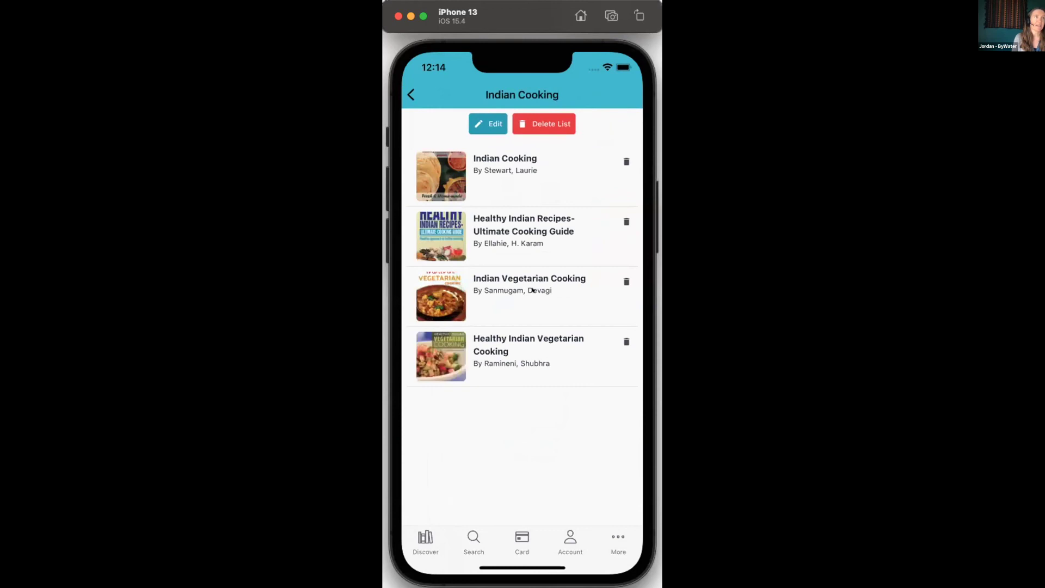
left_click(485, 125)
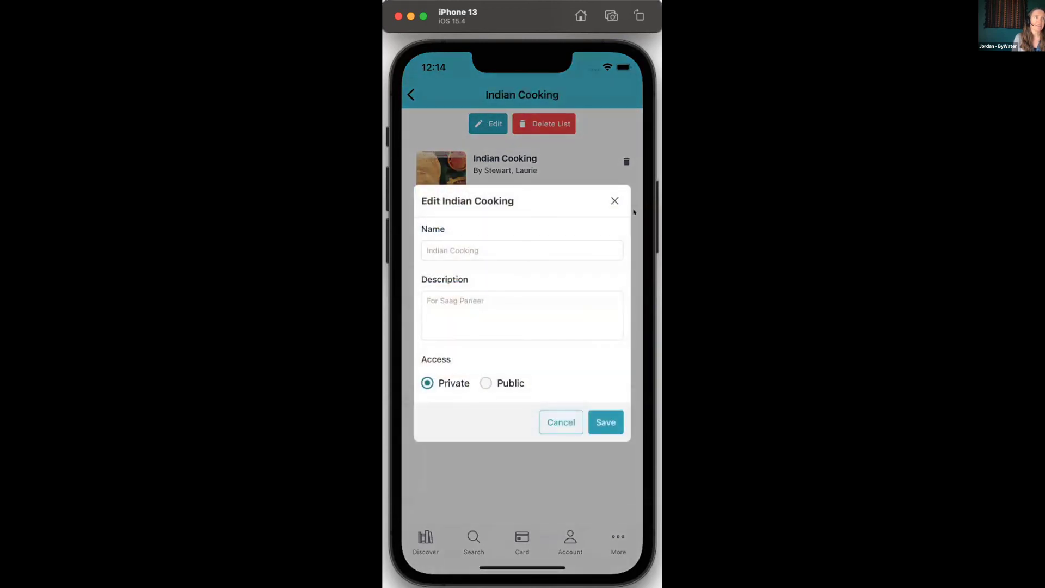
left_click(612, 196)
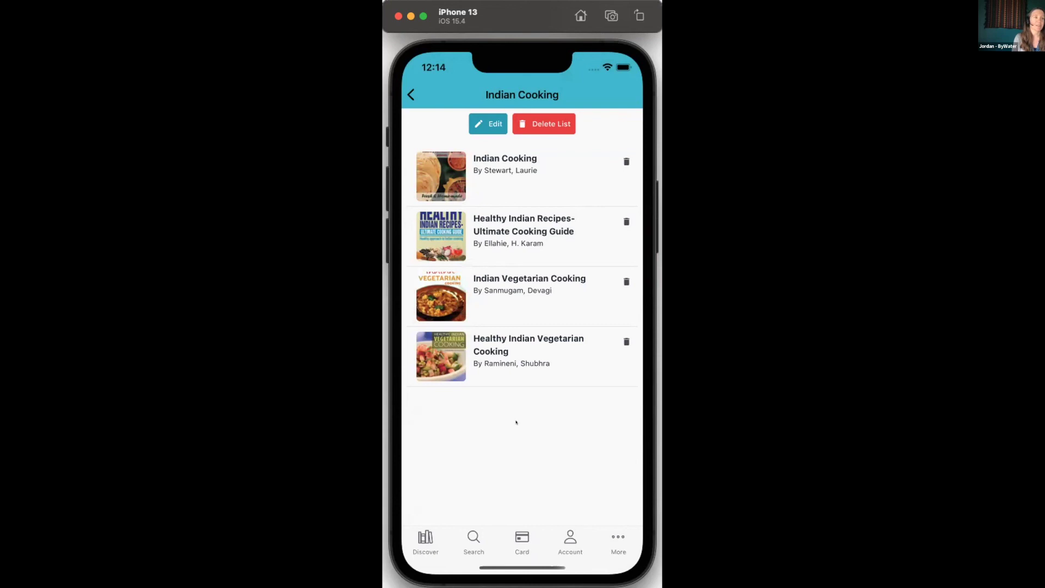
left_click(408, 94)
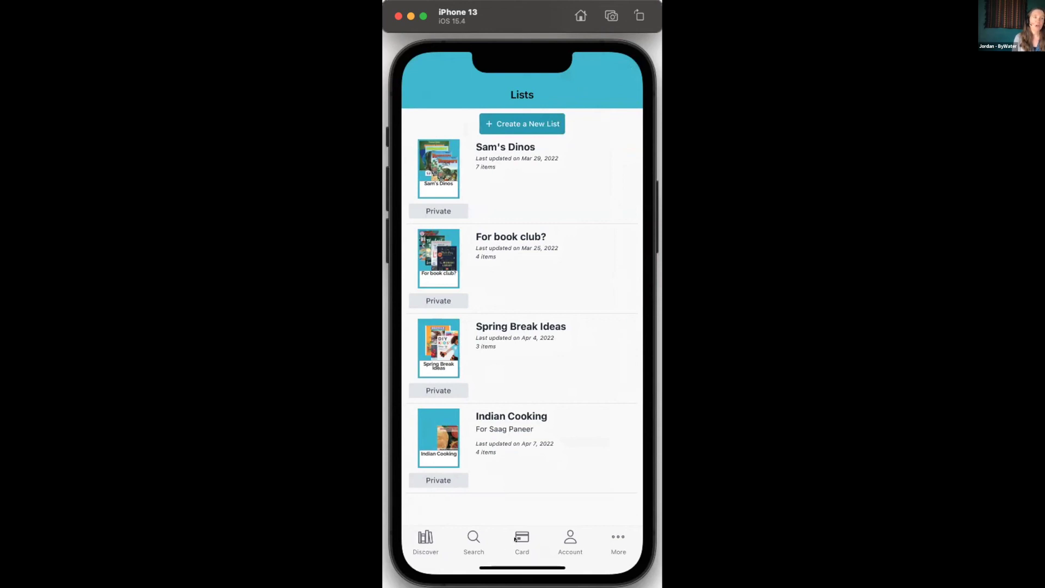
Review the account options and view the Main Library card with its barcode.
left_click(566, 540)
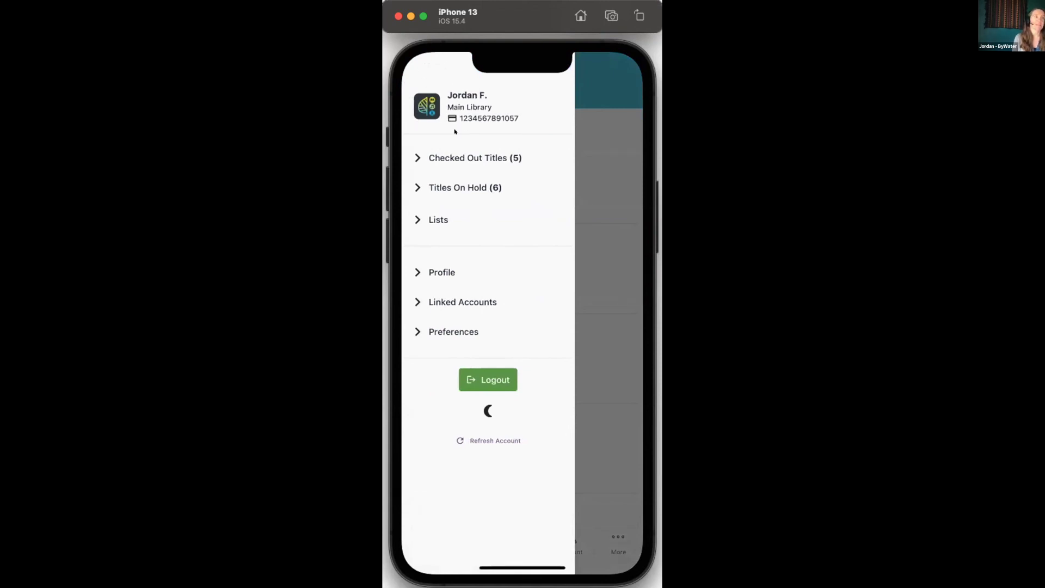
left_click(586, 256)
left_click(515, 539)
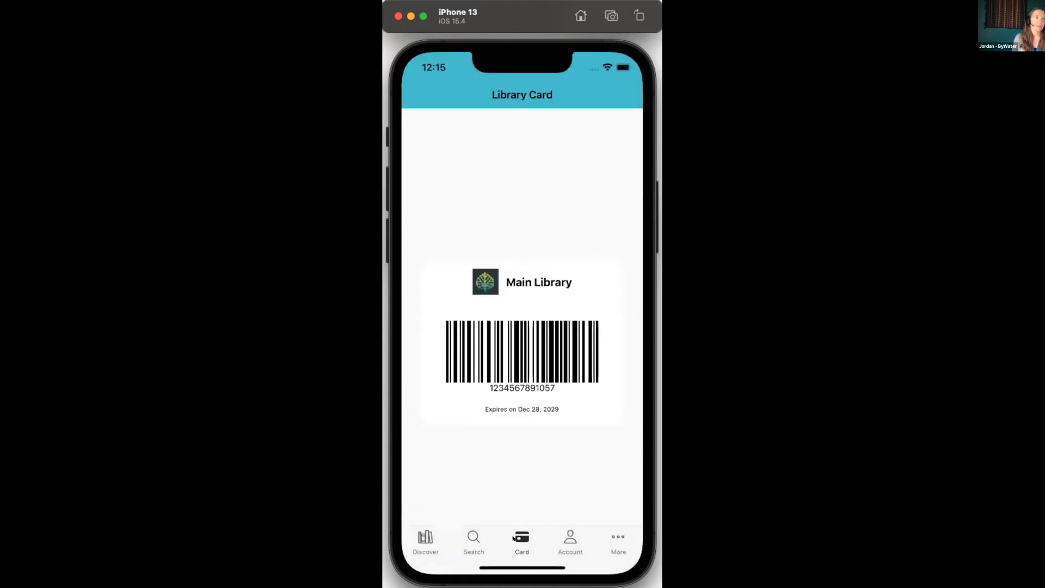